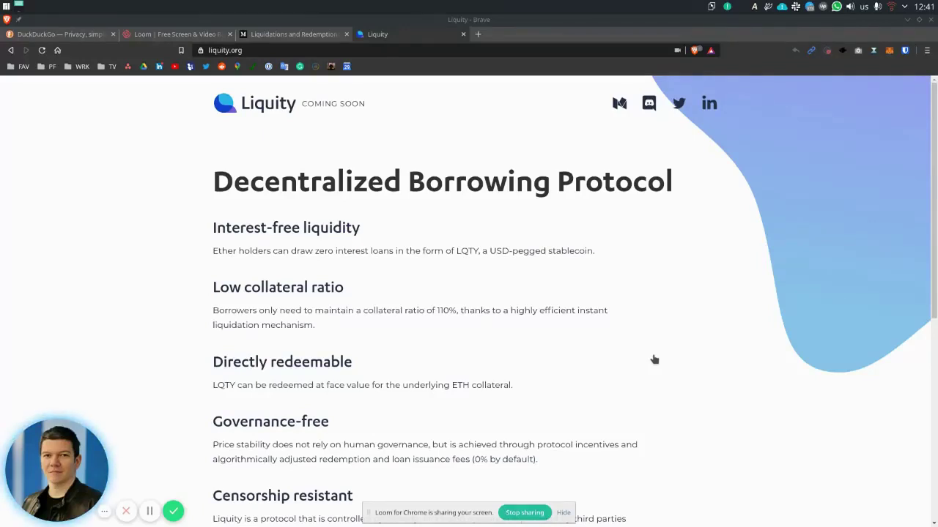
Step: Switch to the Firefox window showing the Liquity Developer UI at devui.liquity.org
key("alt+Tab")
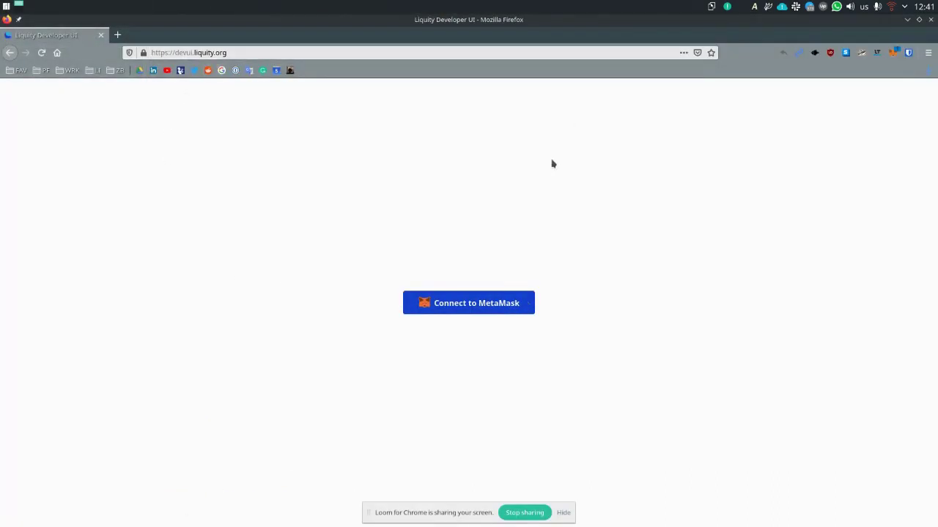
Step: Connect MetaMask to the dev UI, pasting the wallet password to unlock it
left_click(488, 308)
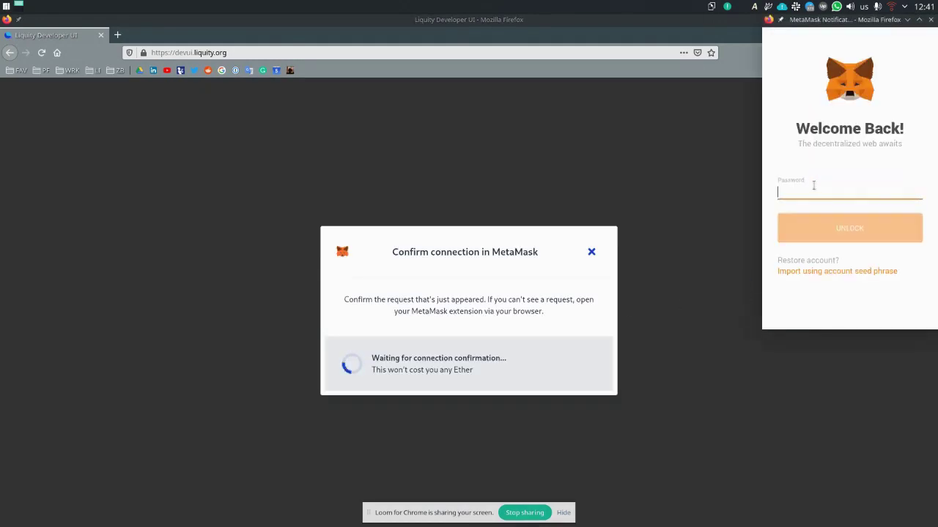
key("ctrl+v")
left_click(826, 228)
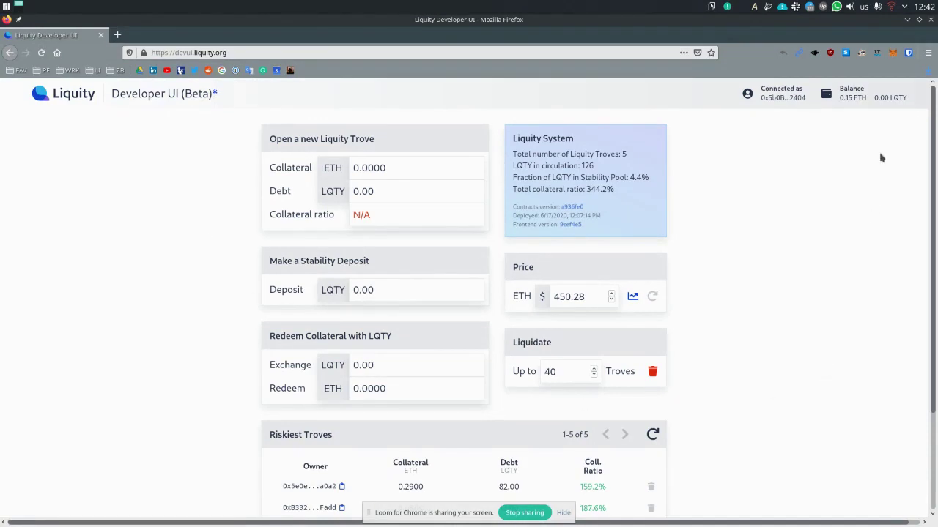
left_click(893, 54)
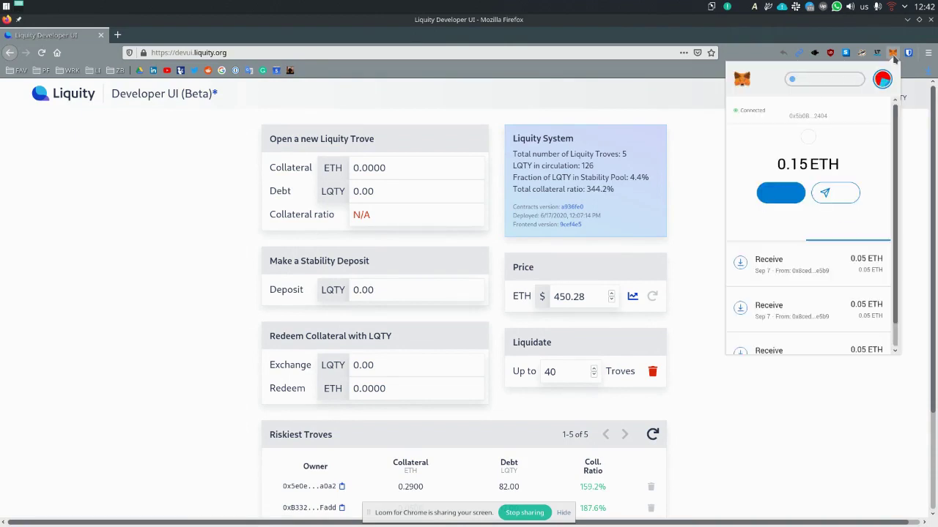
left_click(894, 55)
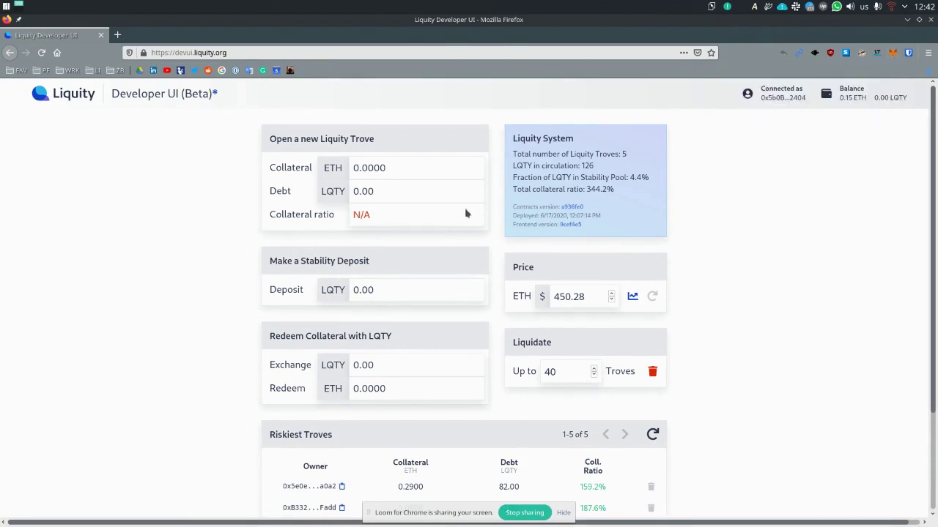
left_click(893, 53)
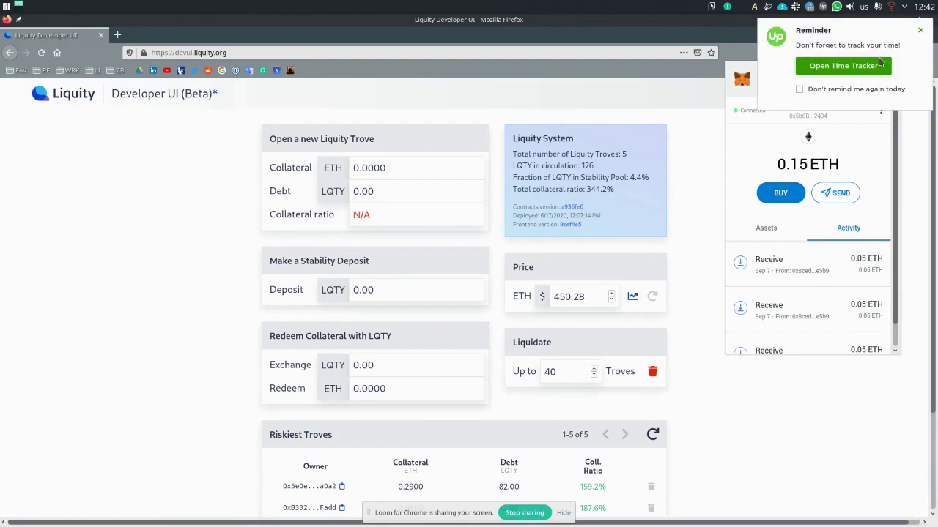
left_click(925, 43)
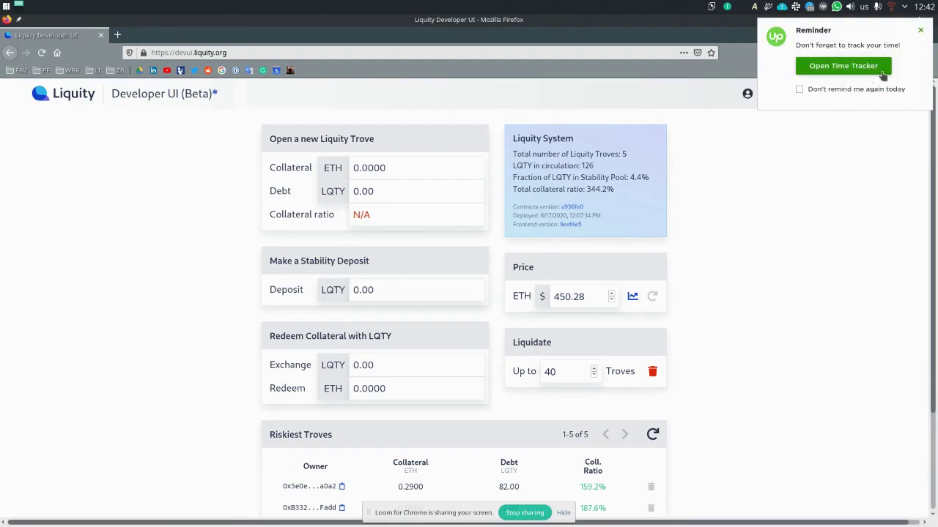
left_click(921, 31)
left_click(891, 55)
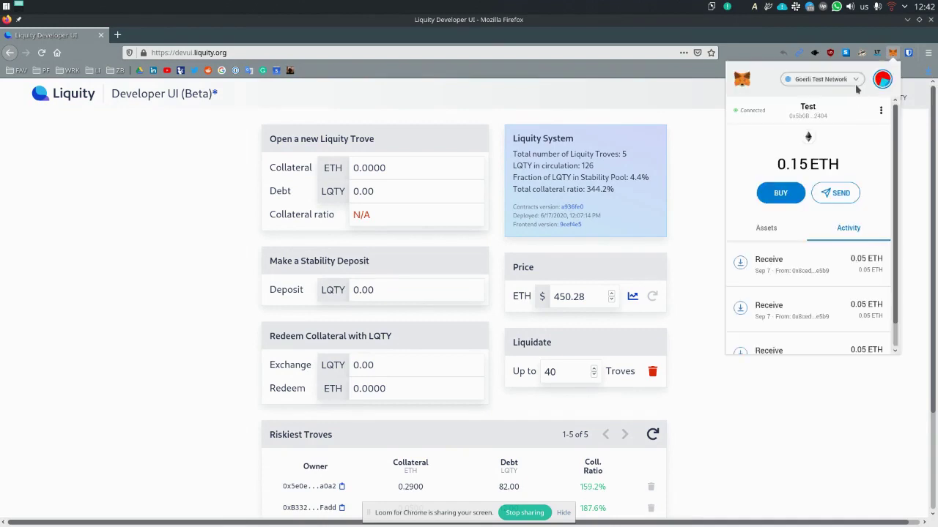
left_click(855, 84)
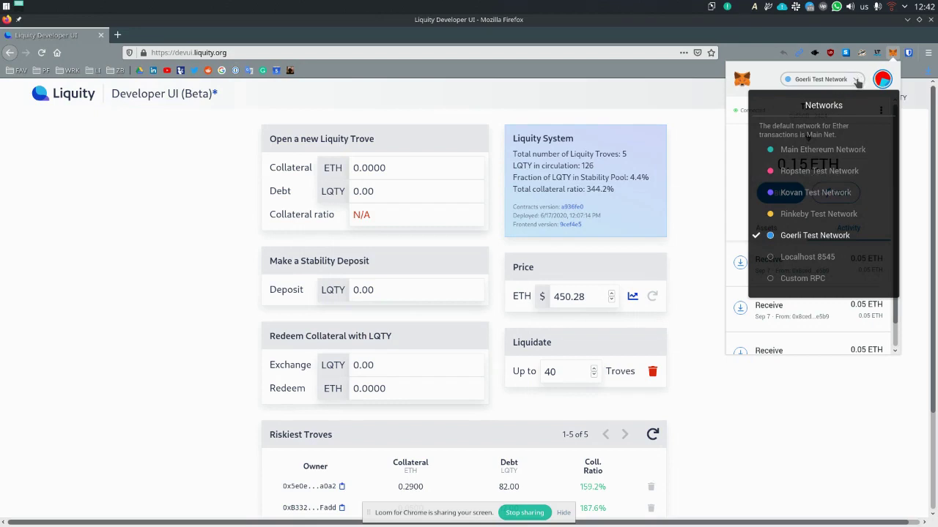
left_click(95, 223)
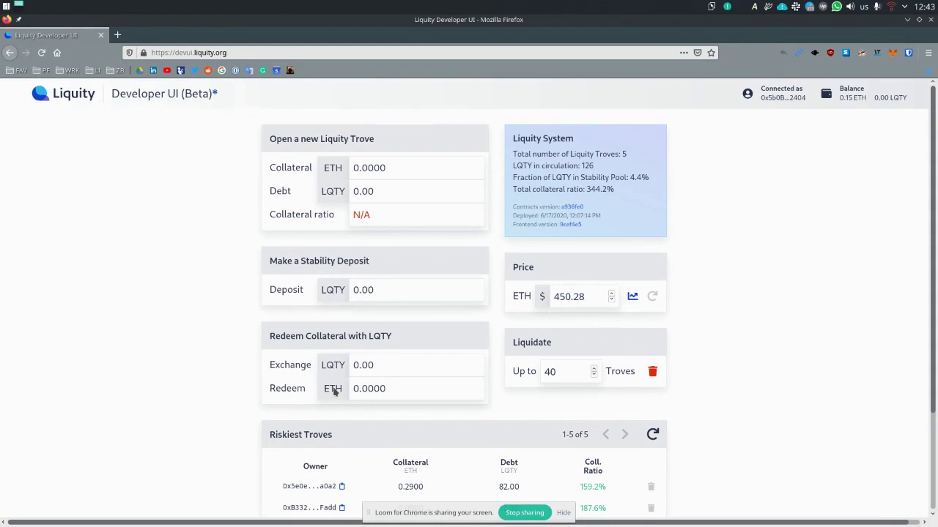
left_click(562, 513)
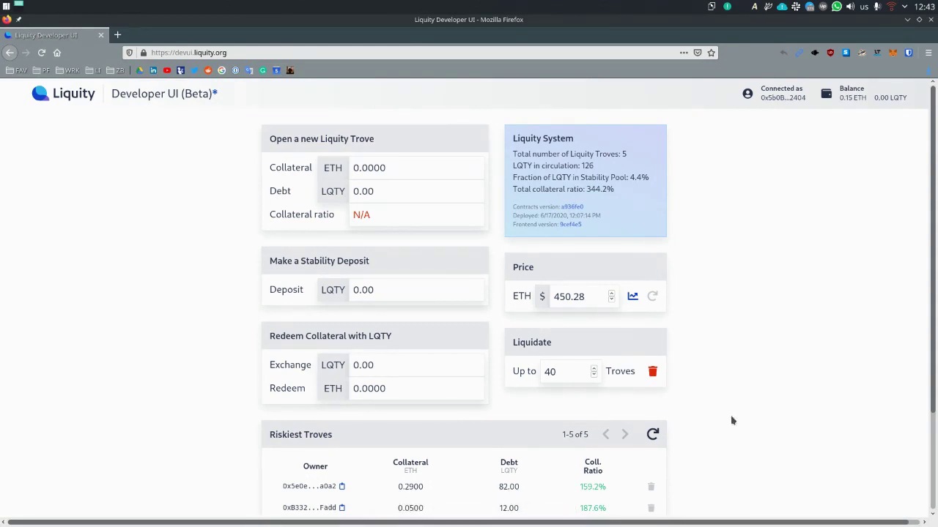
Step: Set the new trove's collateral to 0.1 ETH
left_click(400, 167)
left_click(399, 168)
key("BackSpace")
key("BackSpace")
key("BackSpace")
type("1")
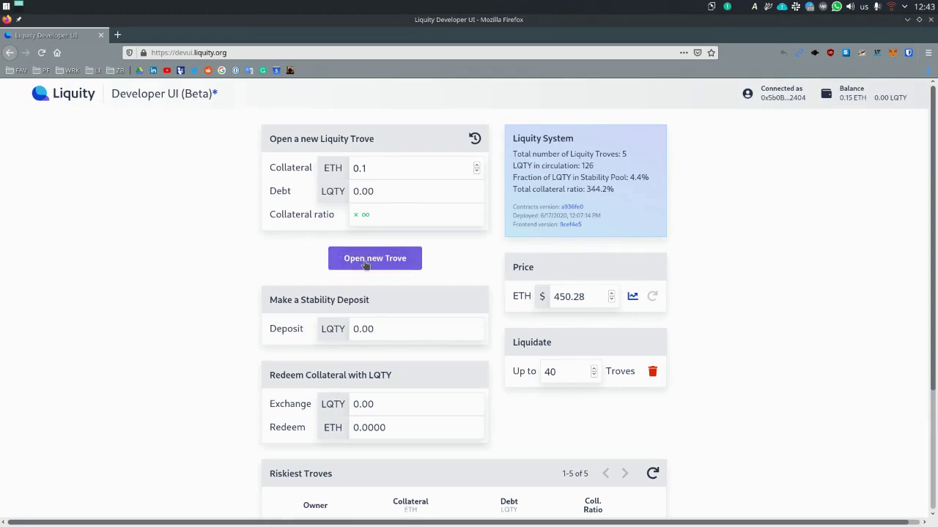
Step: Set the trove debt to 25 LQTY, giving a 180.1% collateral ratio
left_click(379, 192)
key("BackSpace")
key("BackSpace")
key("BackSpace")
key("BackSpace")
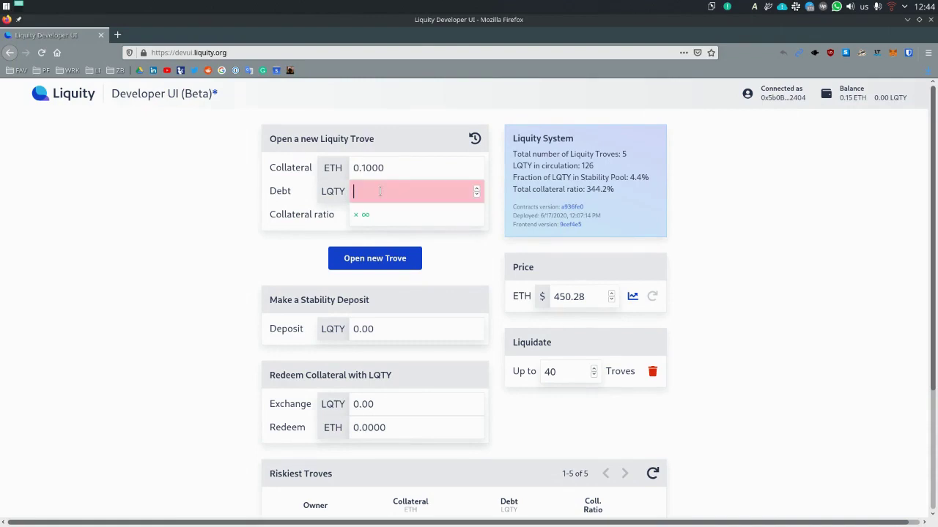
type("15")
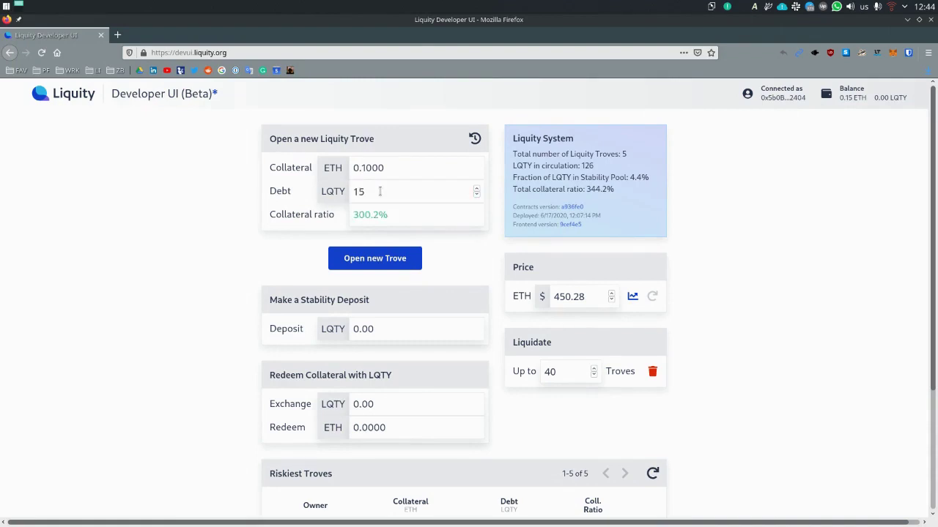
type("4")
key("BackSpace")
key("BackSpace")
type("24")
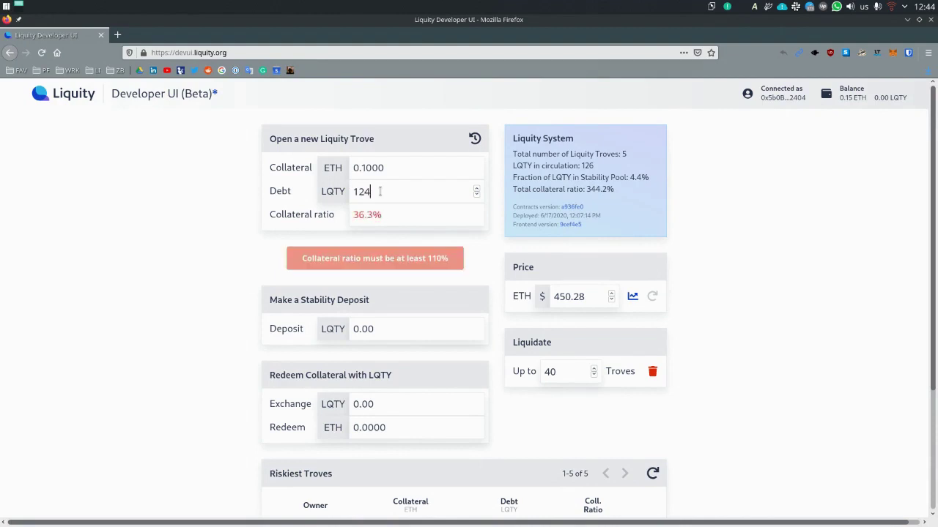
key("BackSpace")
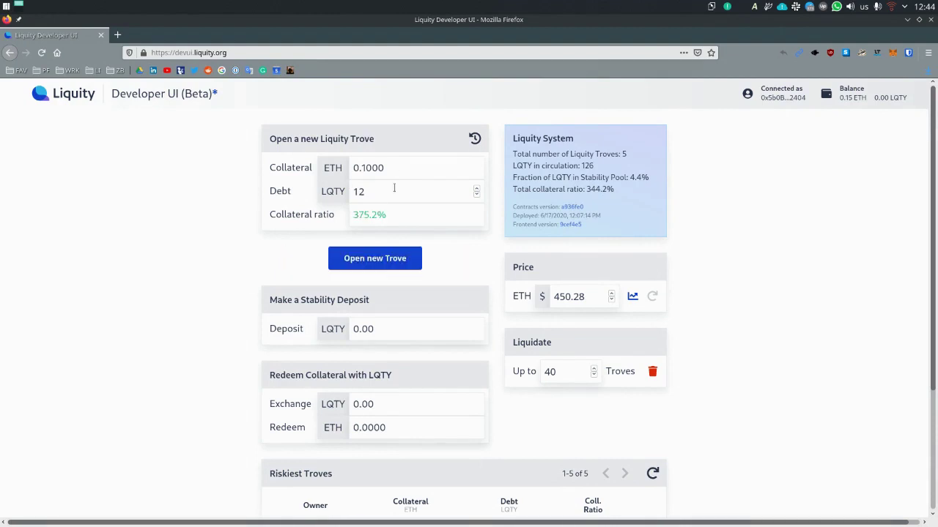
key("BackSpace")
key("BackSpace")
type("25")
key("BackSpace")
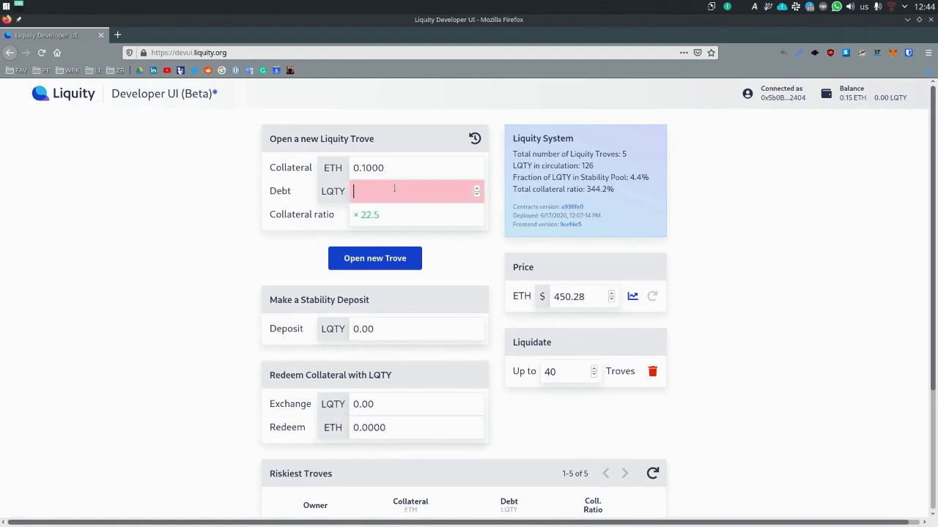
key("BackSpace")
type("30")
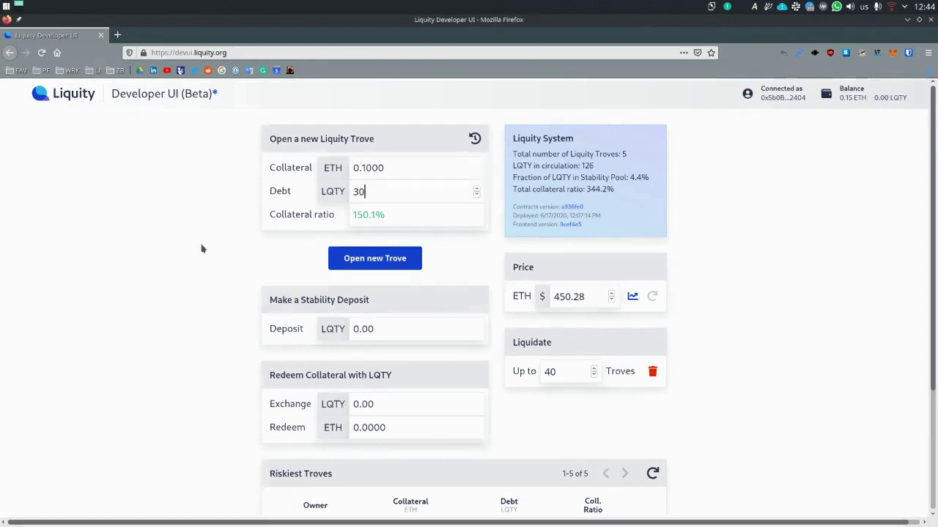
key("BackSpace")
key("BackSpace")
type("25")
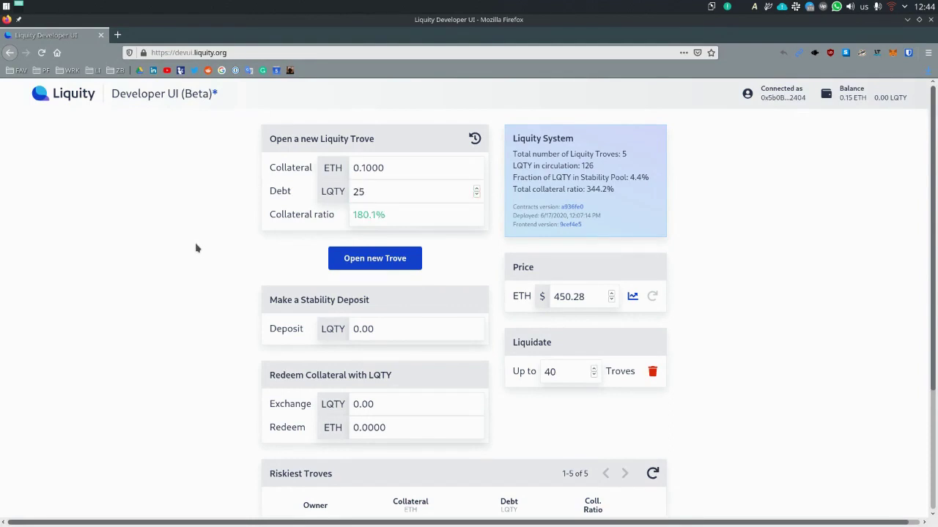
scroll(196, 248, "down", 3)
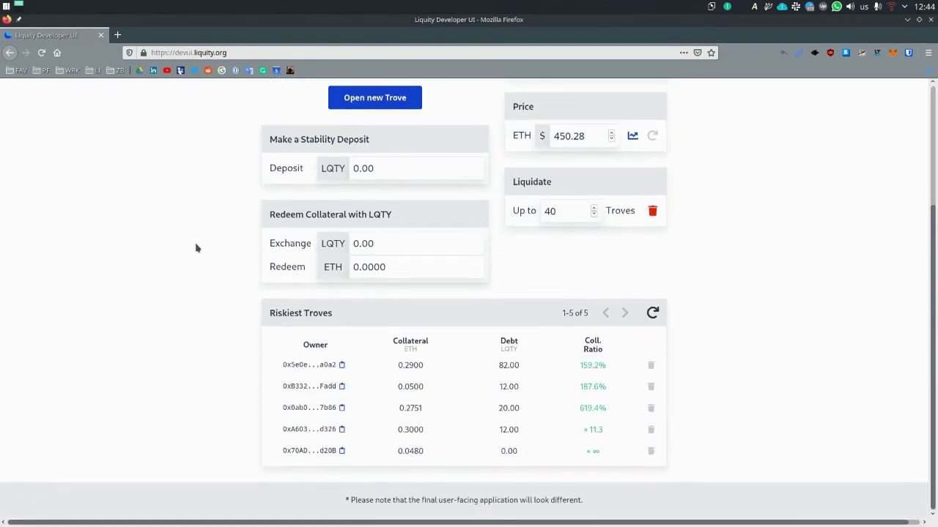
scroll(195, 249, "up", 3)
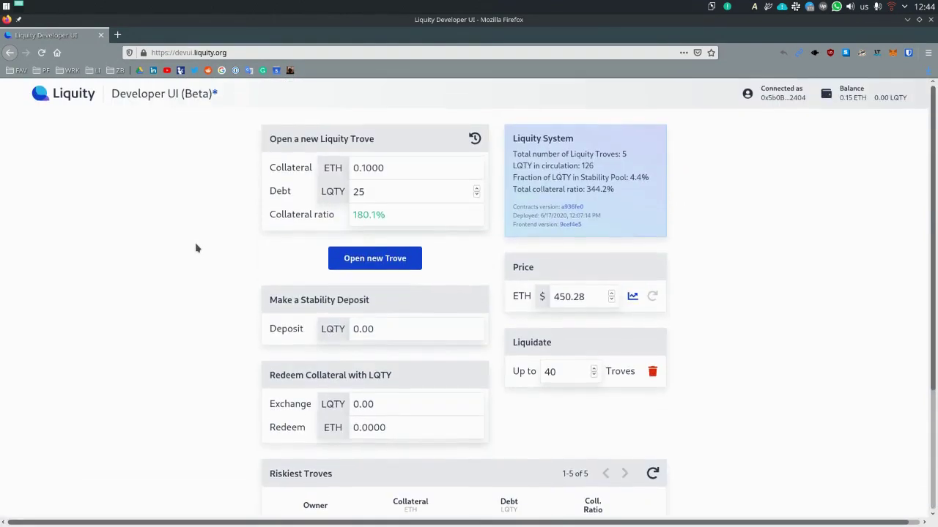
Step: Open the 0.1 ETH / 25 LQTY trove and confirm the transaction in MetaMask
left_click(378, 265)
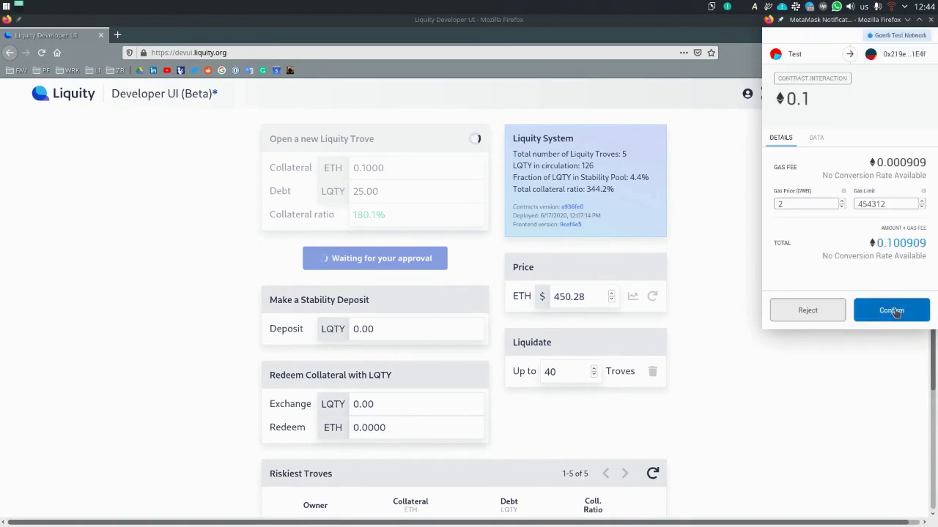
left_click(893, 312)
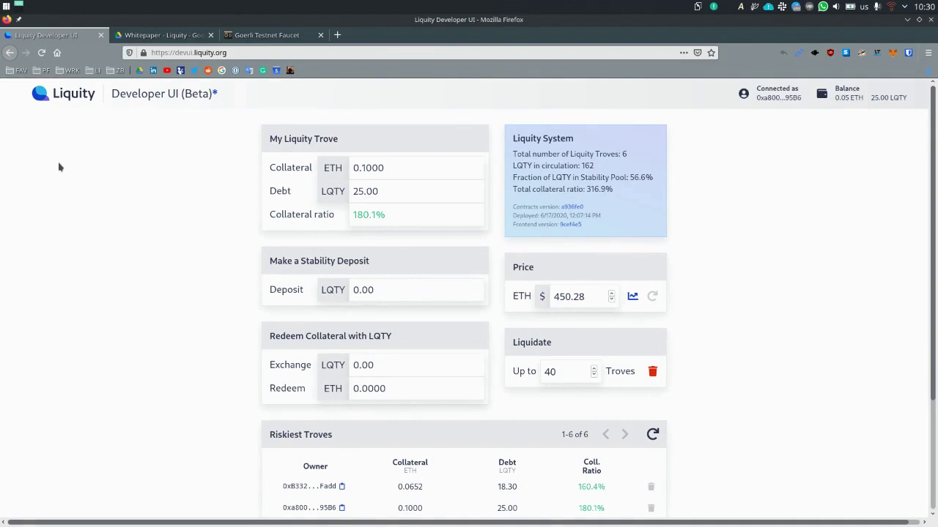
mouse_move(545, 519)
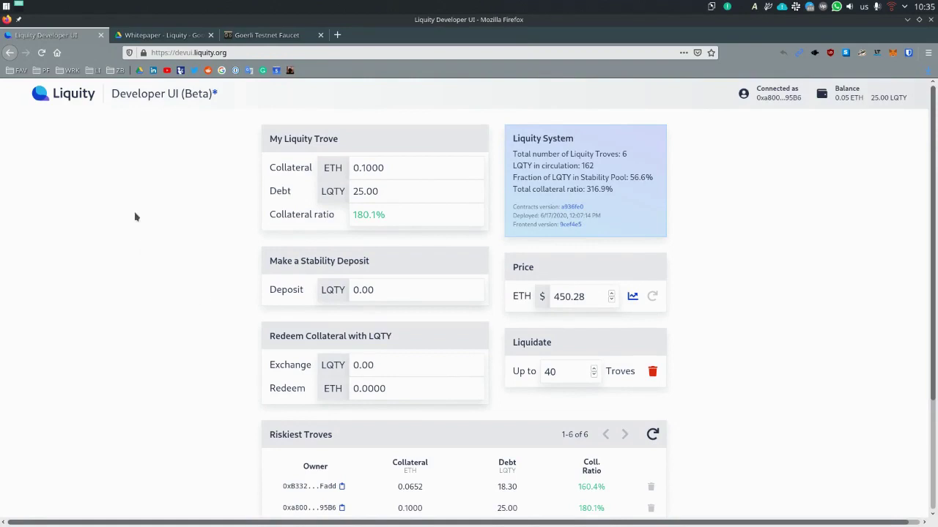
Step: Read the whitepaper's Stability Pool liquidation page in Google Drive, then return to the dev UI
left_click(156, 35)
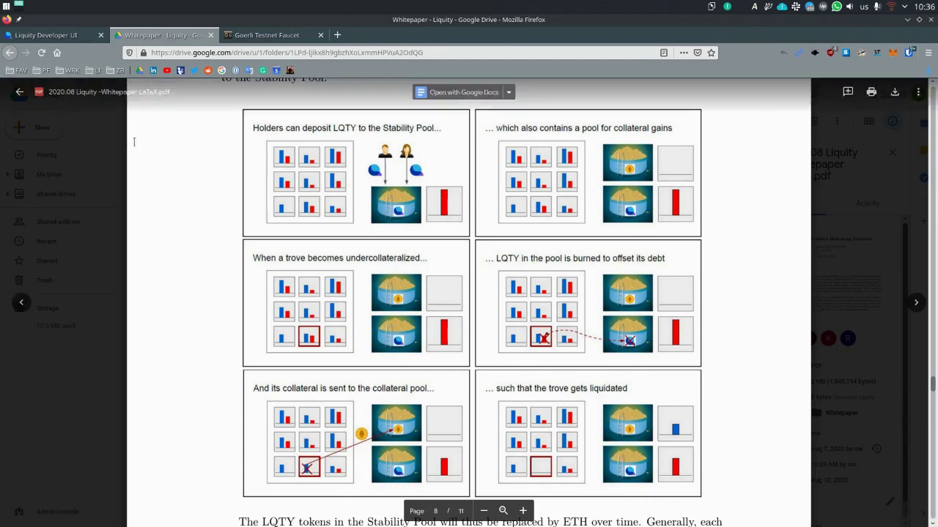
left_click(52, 35)
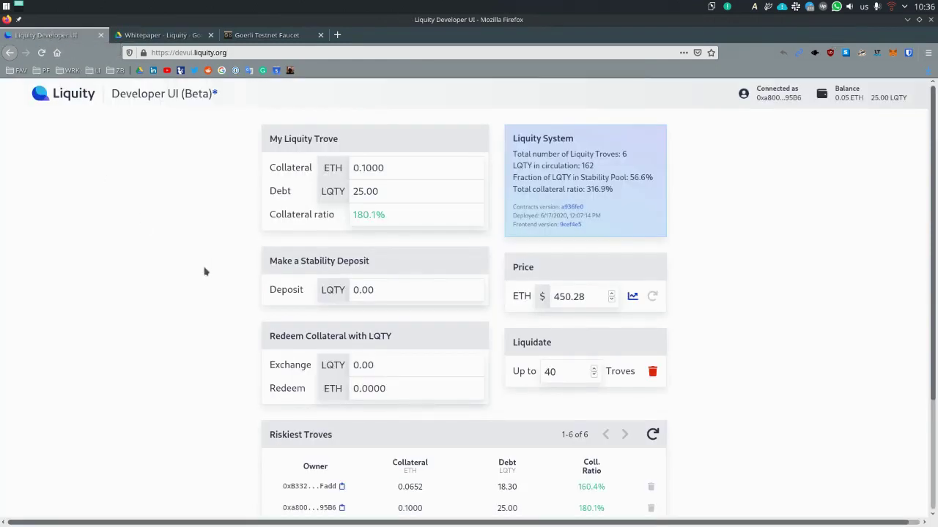
Step: Enter 10 as the stability deposit and confirm the 10.00 LQTY deposit in MetaMask
left_click(407, 289)
scroll(168, 293, "down", 3)
scroll(168, 293, "up", 3)
left_click_drag(375, 290, 345, 289)
key("BackSpace")
type("10")
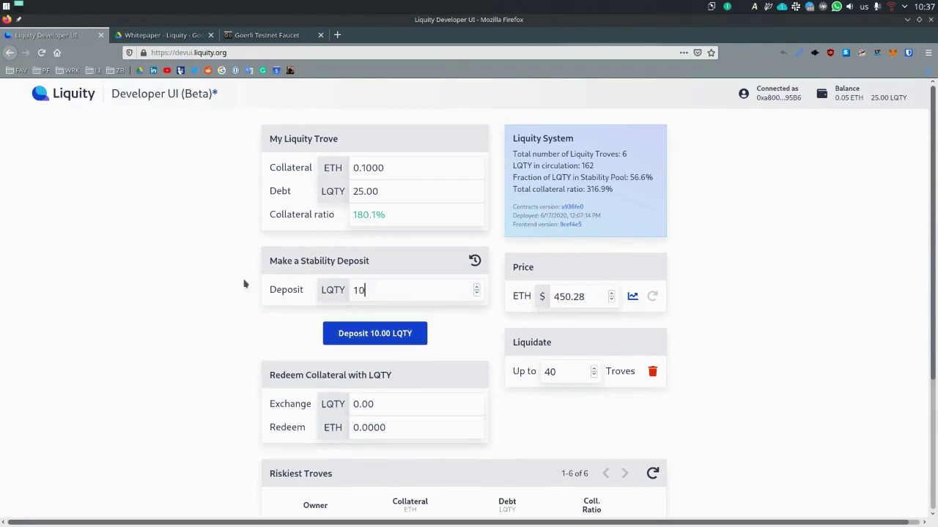
left_click(378, 333)
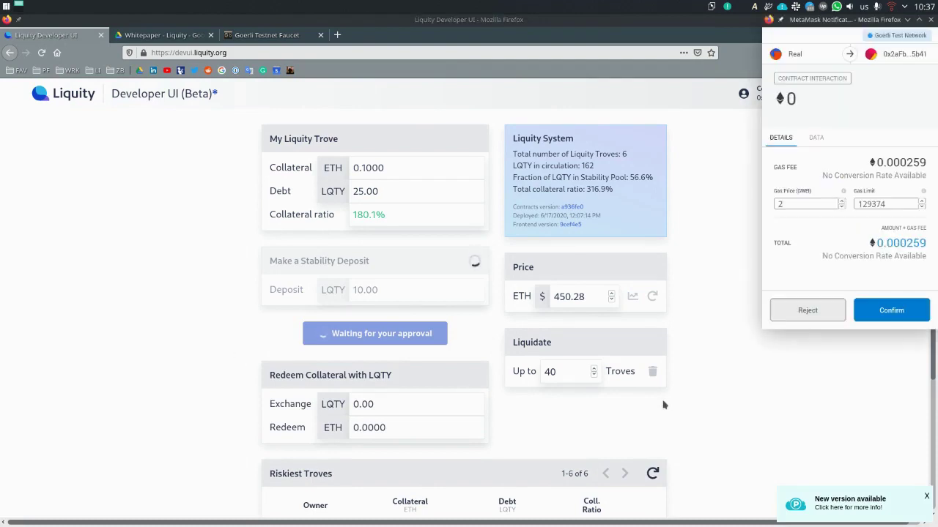
left_click(901, 313)
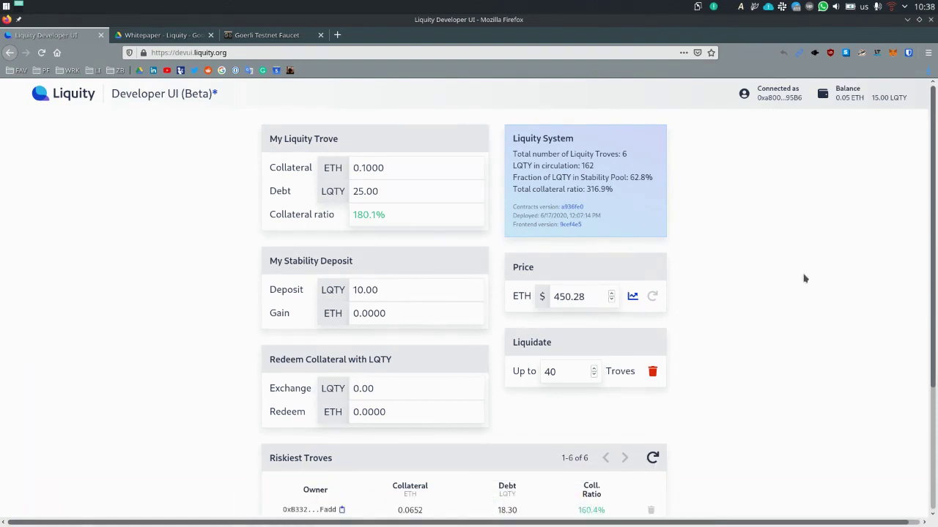
scroll(804, 278, "down", 3)
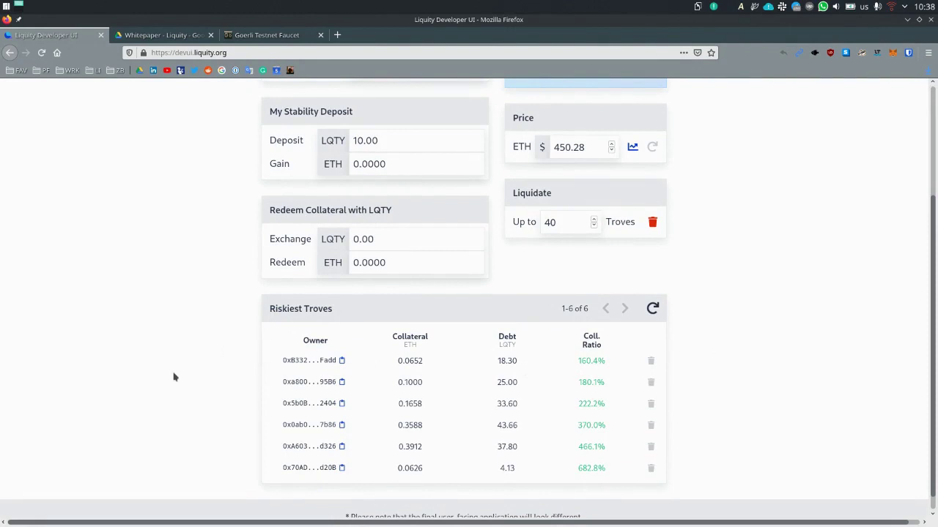
scroll(174, 377, "up", 3)
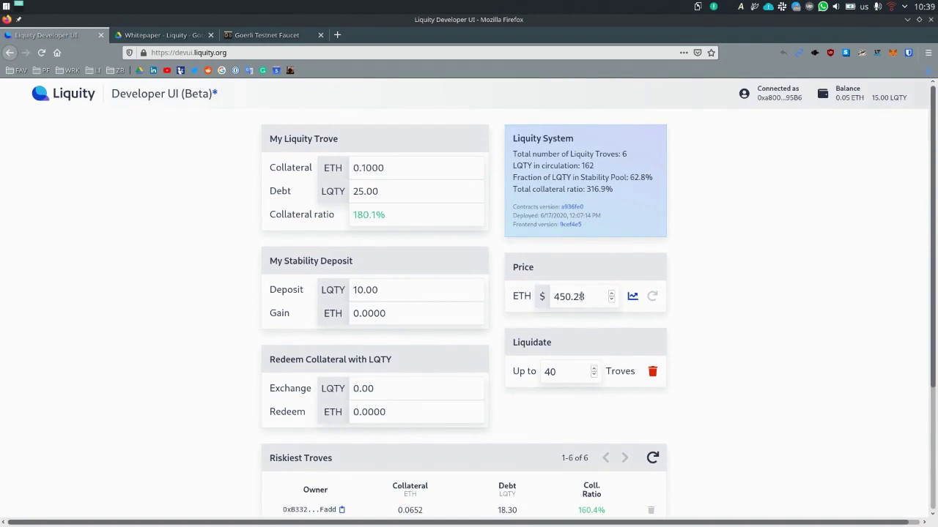
Step: Change the ETH price from 450.28 to 300.28 and confirm the price update in MetaMask
left_click_drag(571, 296, 554, 296)
left_click(555, 296)
left_click(571, 296)
key("BackSpace")
key("BackSpace")
key("BackSpace")
key("Delete")
scroll(354, 288, "down", 3)
scroll(165, 235, "up", 3)
type("300.")
left_click(632, 297)
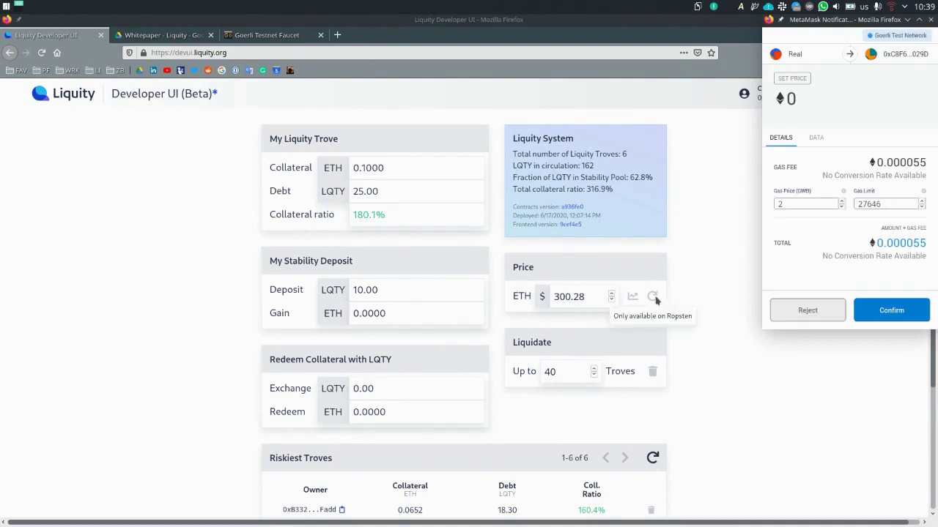
left_click(911, 314)
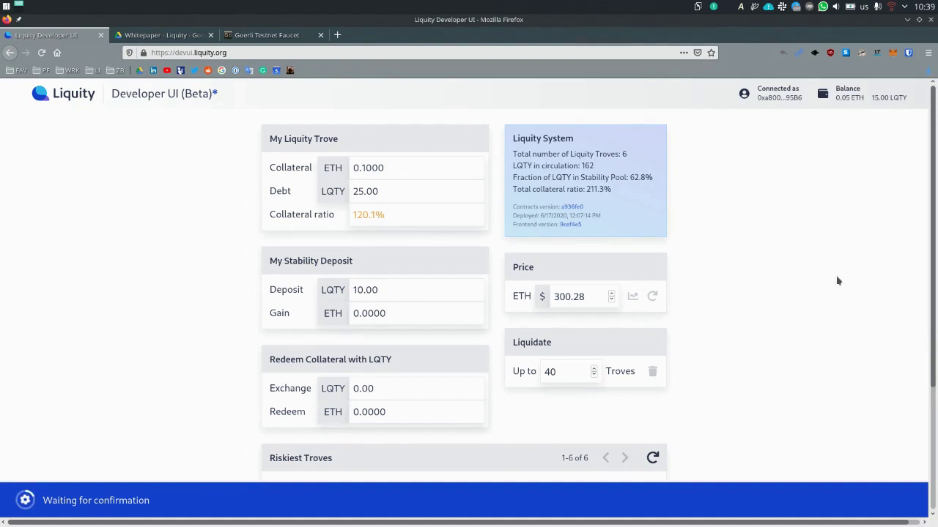
Step: Liquidate the first Riskiest Troves entry, at 107.0% collateral ratio
scroll(838, 279, "down", 2)
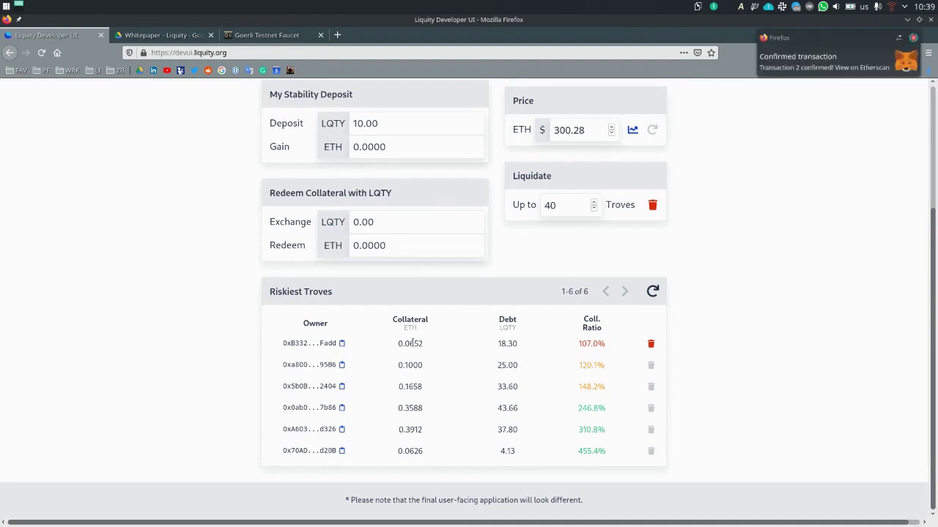
scroll(410, 322, "up", 2)
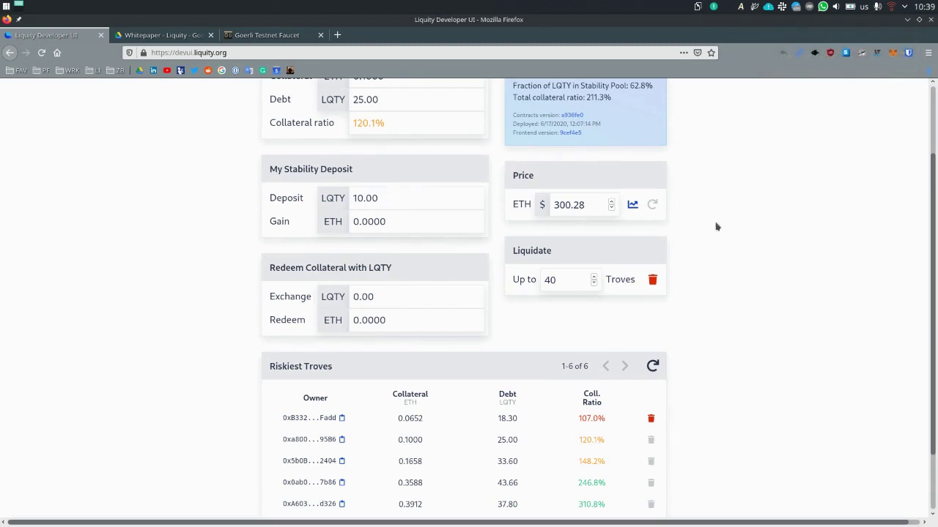
left_click(651, 419)
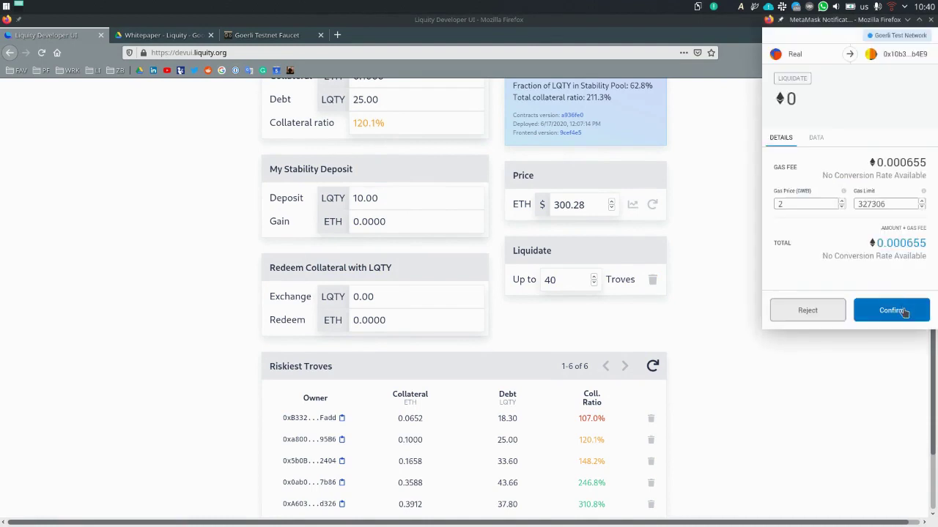
Step: Confirm the liquidation transaction in the MetaMask window
left_click(905, 309)
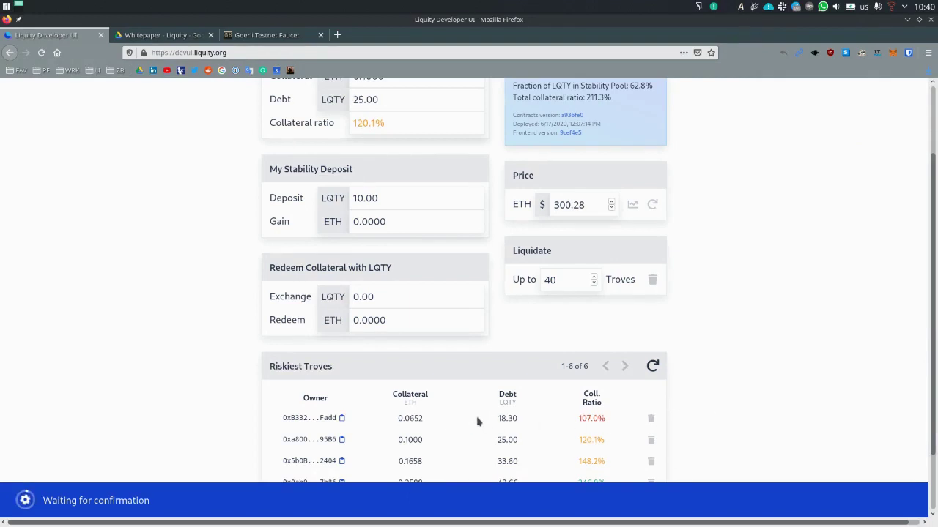
Step: Check the Stability Deposit panel shows 8.21 LQTY with a 0.0064 ETH gain
scroll(418, 280, "up", 3)
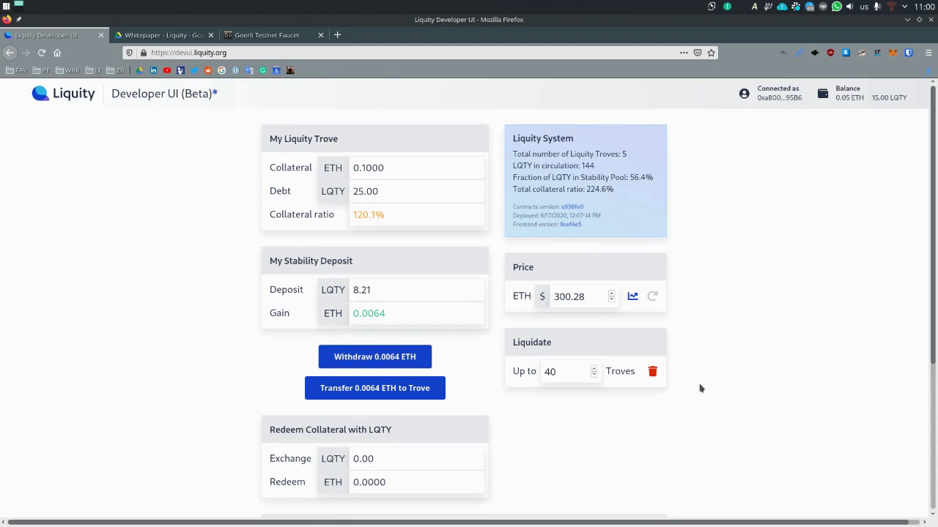
scroll(700, 385, "down", 5)
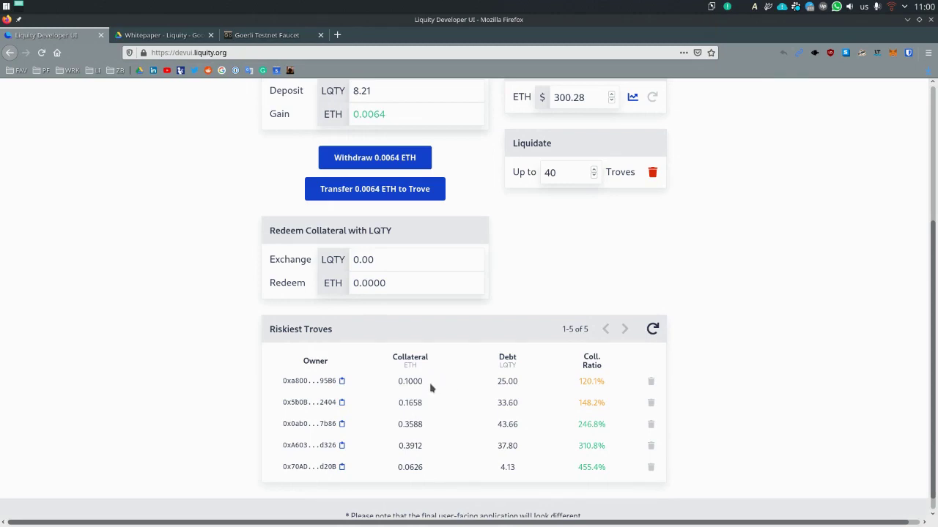
Step: Open the Liquity whitepaper in Google Drive at the riskiest-trove redemption diagram
left_click(179, 36)
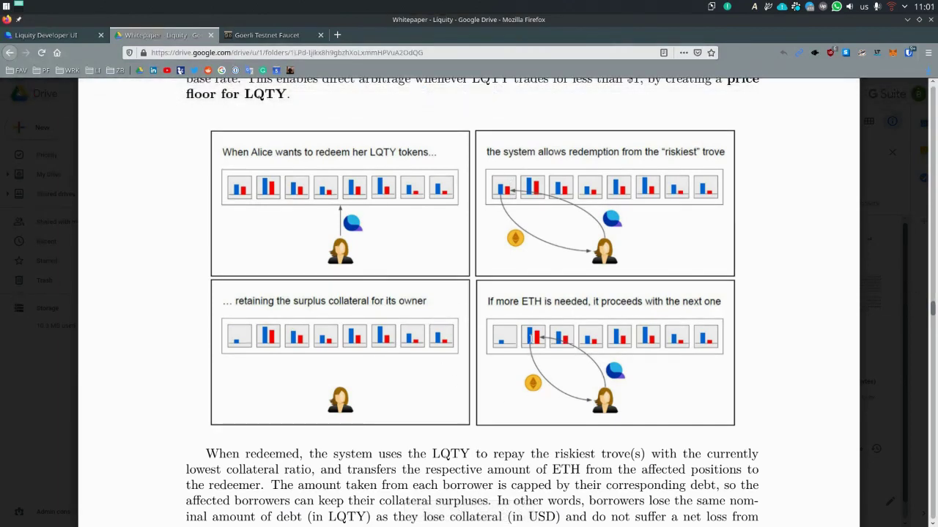
Step: Enter 10 LQTY in the Liquity redemption form, to exchange for 0.0333 ETH
left_click(77, 35)
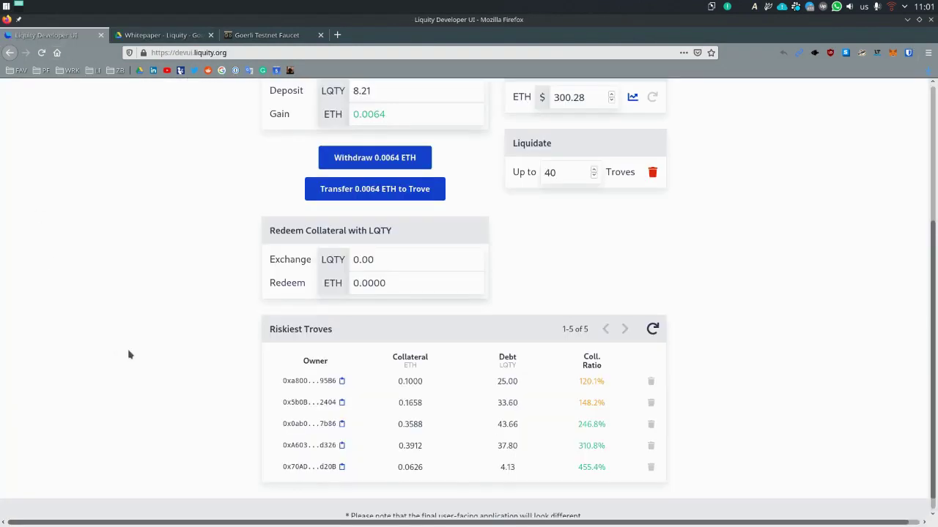
left_click(379, 256)
key("BackSpace")
key("BackSpace")
key("BackSpace")
key("BackSpace")
type("10")
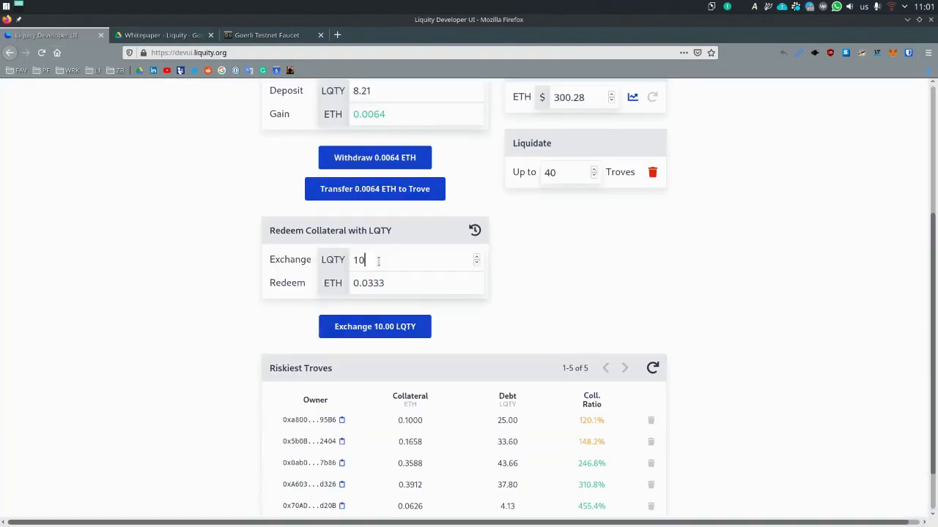
left_click(689, 283)
scroll(168, 276, "down", 1)
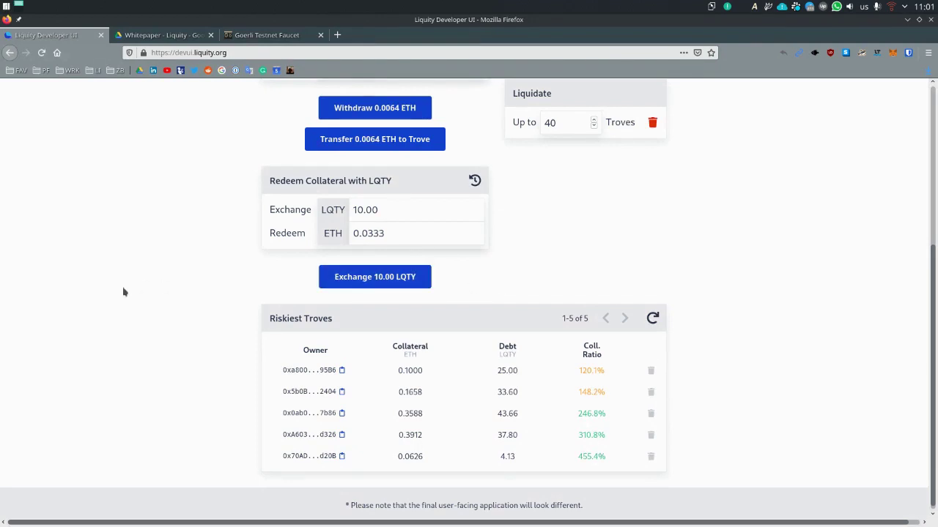
Step: Reset the redemption amounts on the Redeem panel to zero
left_click(474, 181)
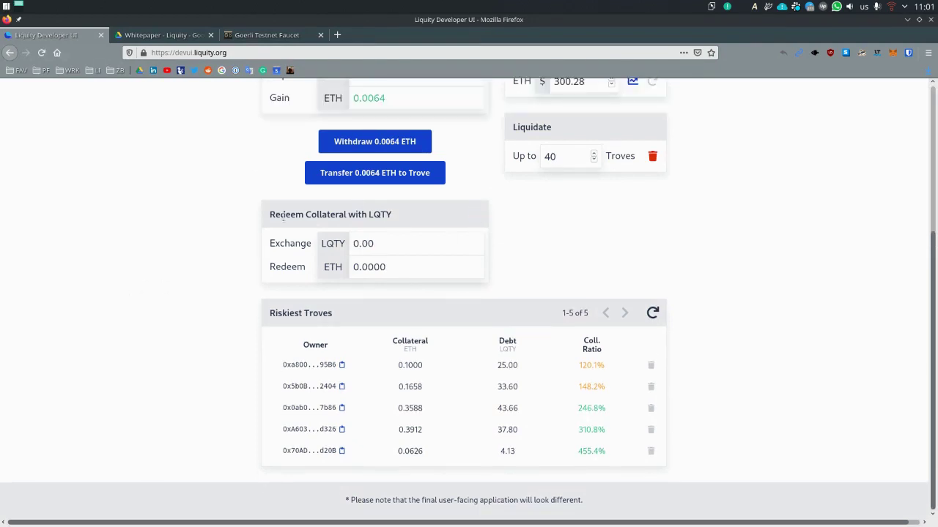
scroll(196, 262, "up", 2)
scroll(196, 262, "down", 2)
scroll(597, 363, "up", 3)
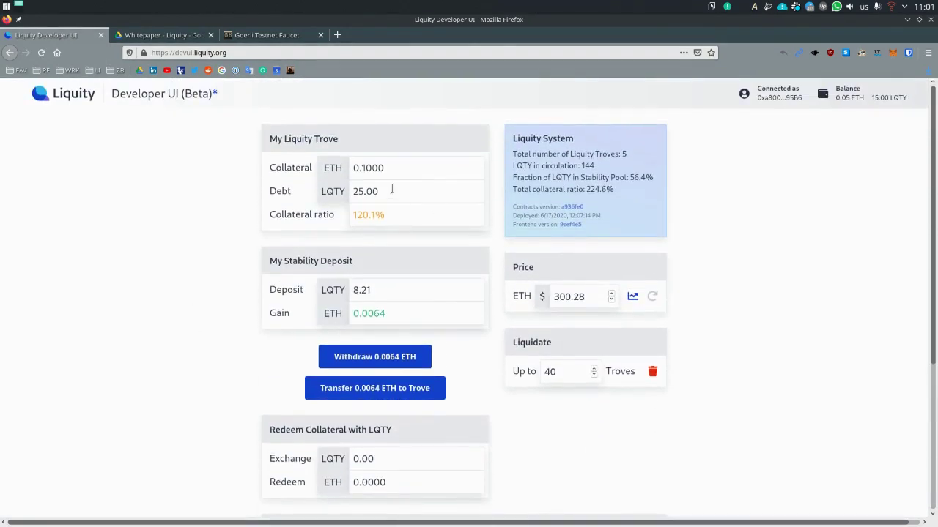
Step: Switch the connected MetaMask wallet to the Test account
left_click(893, 53)
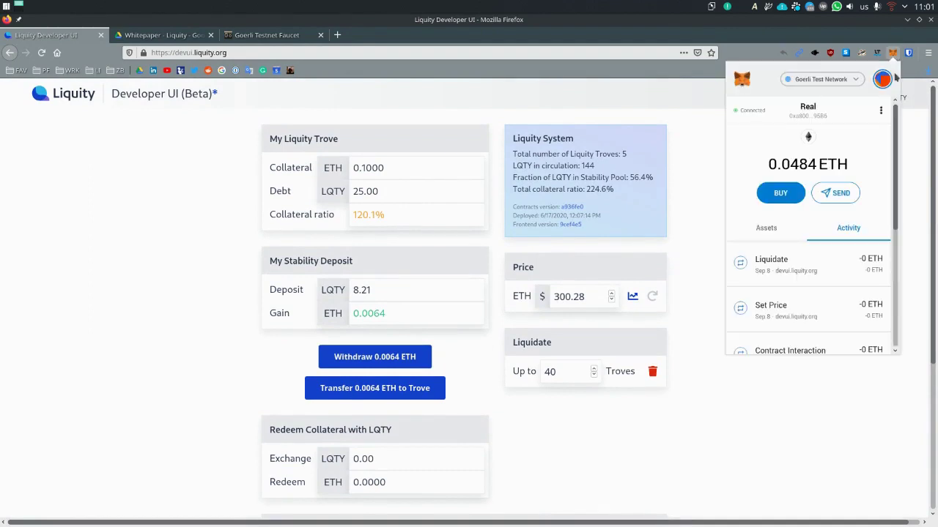
left_click(883, 79)
scroll(813, 183, "down", 3)
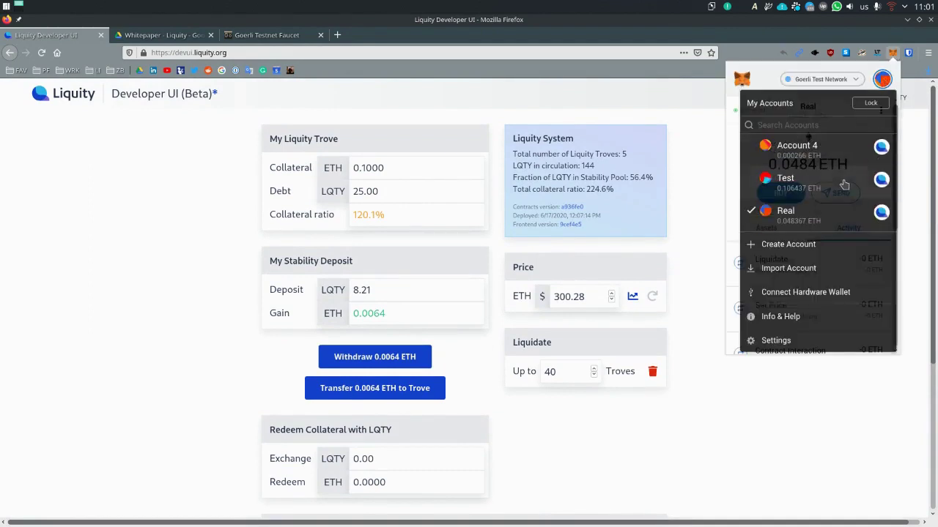
left_click(819, 189)
left_click(124, 244)
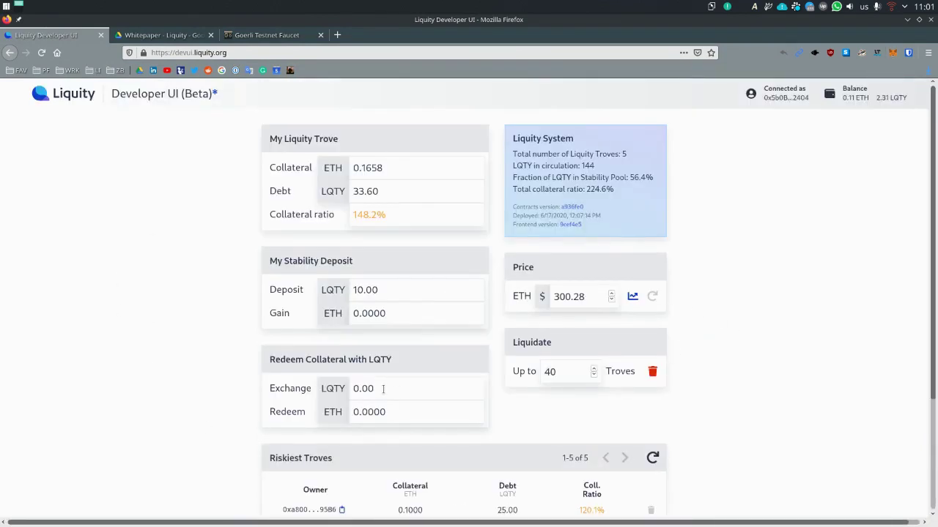
Step: Enter 2 LQTY as the exchange amount, then raise it to 5 LQTY for 0.0167 ETH
left_click(382, 389)
key("End")
type("2")
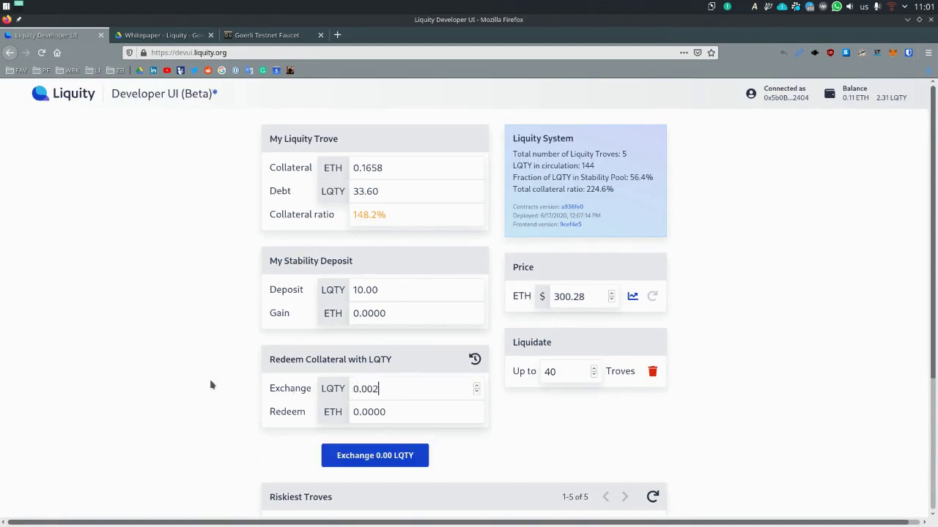
key("BackSpace")
key("BackSpace")
key("BackSpace")
key("BackSpace")
key("BackSpace")
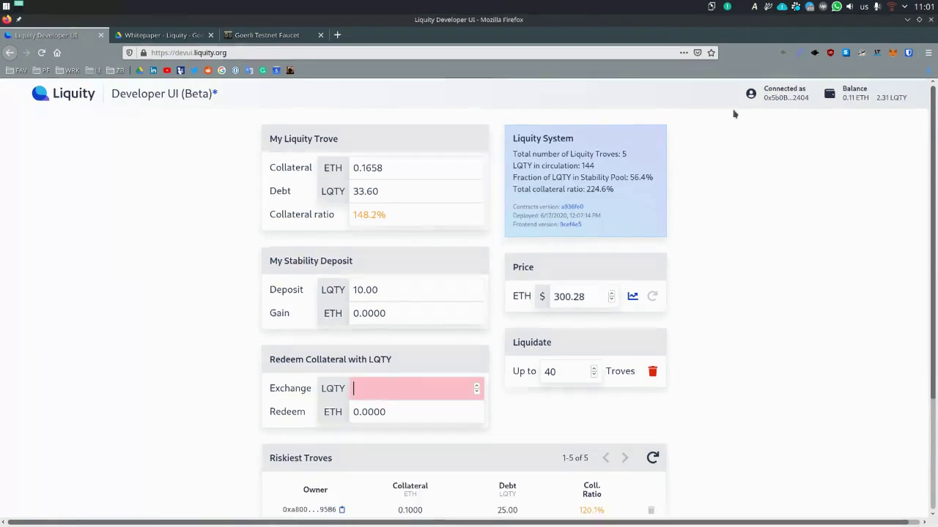
type("2")
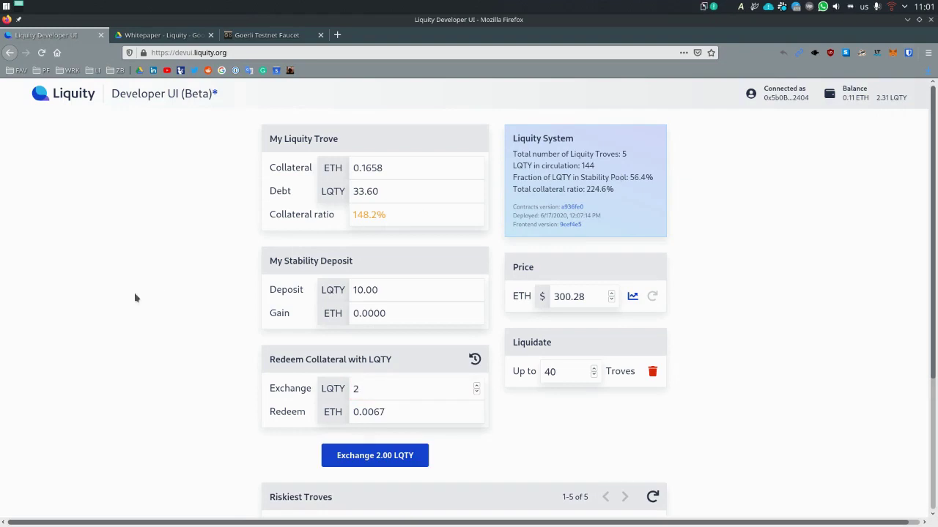
left_click(134, 298)
left_click_drag(376, 389, 353, 389)
key("BackSpace")
key("BackSpace")
key("BackSpace")
key("BackSpace")
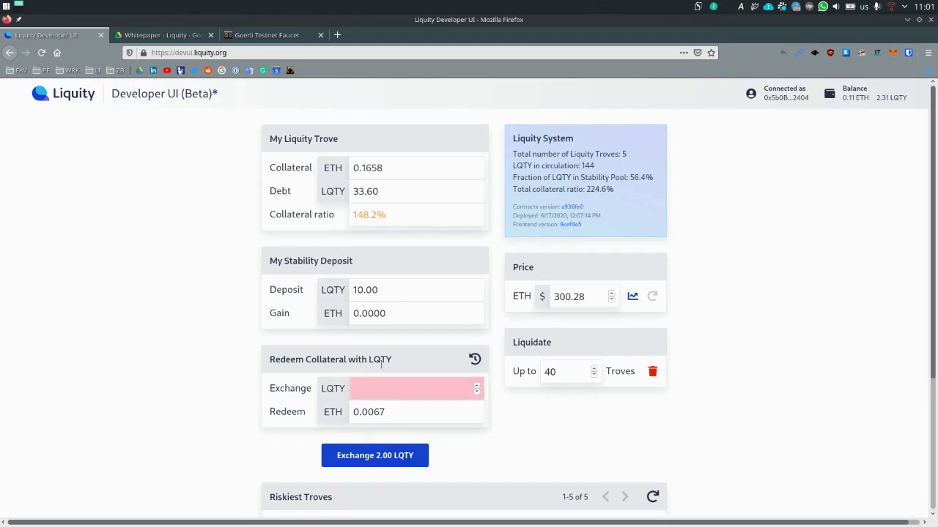
type("5")
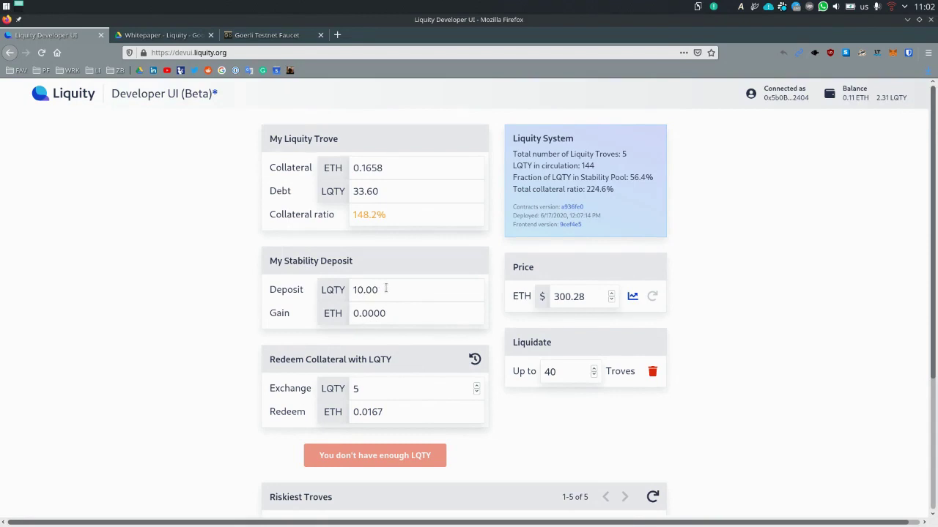
Step: Change the stability deposit to 5, then revert it to 10.00
left_click_drag(386, 288, 347, 290)
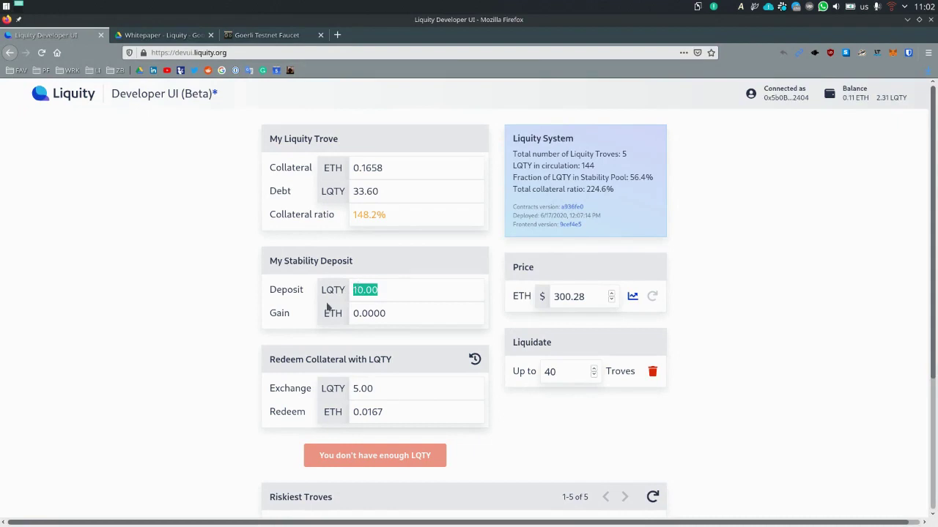
left_click(389, 293)
key("BackSpace")
key("BackSpace")
key("BackSpace")
key("BackSpace")
key("BackSpace")
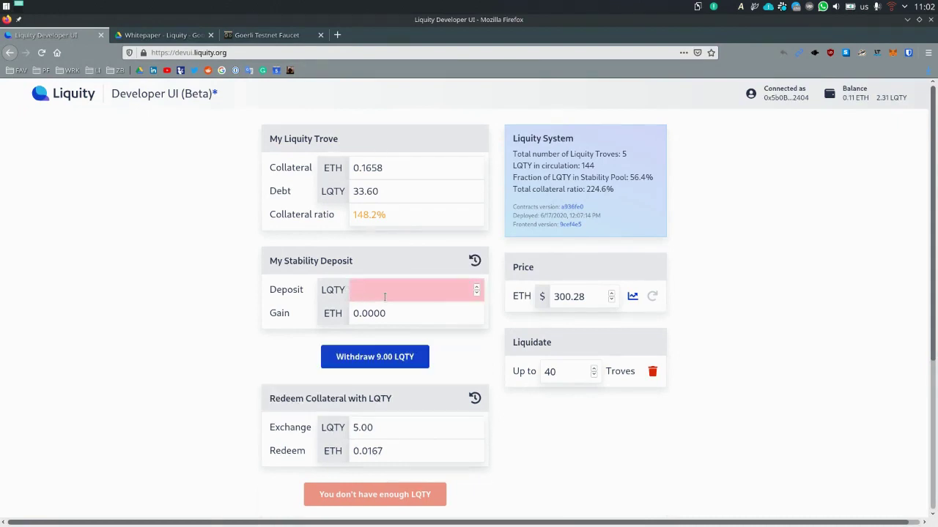
type("5")
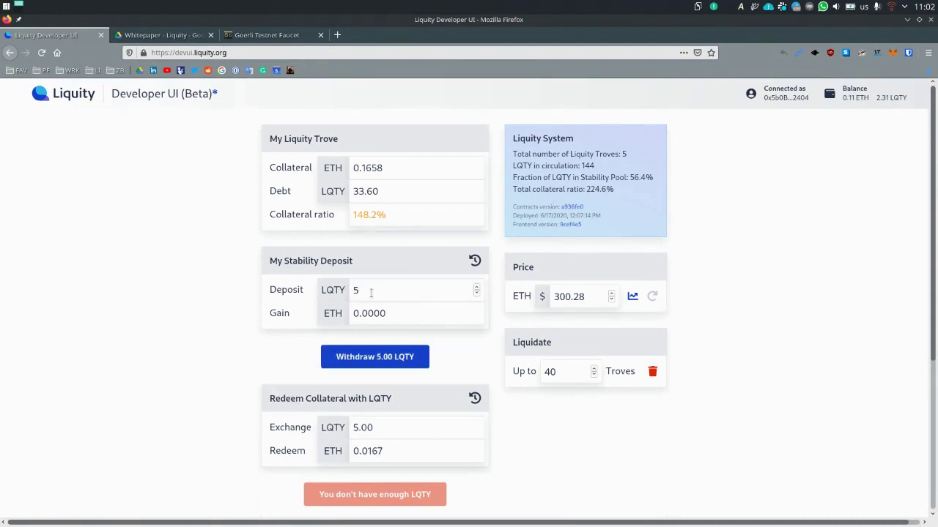
left_click(475, 260)
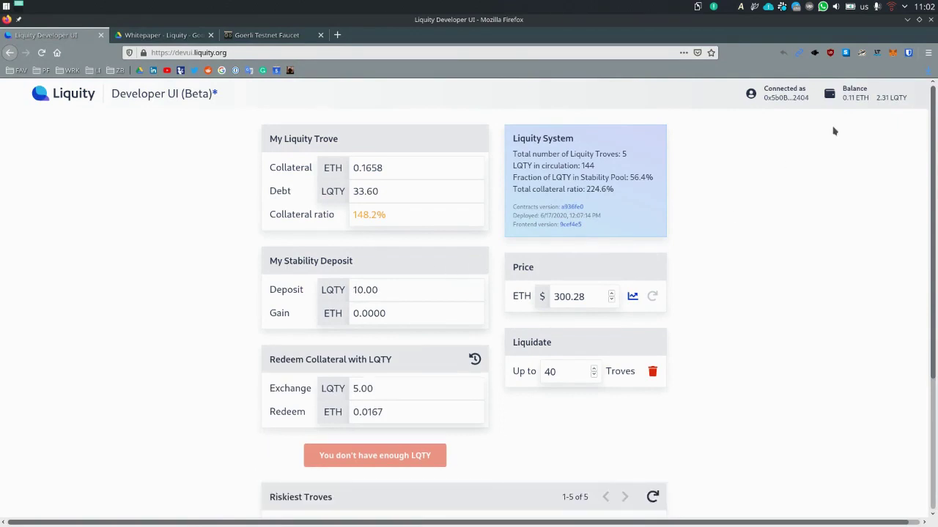
Step: Set the Exchange LQTY amount back to 2 LQTY for 0.0067 ETH
left_click(378, 388)
key("BackSpace")
key("BackSpace")
key("BackSpace")
key("BackSpace")
type("2")
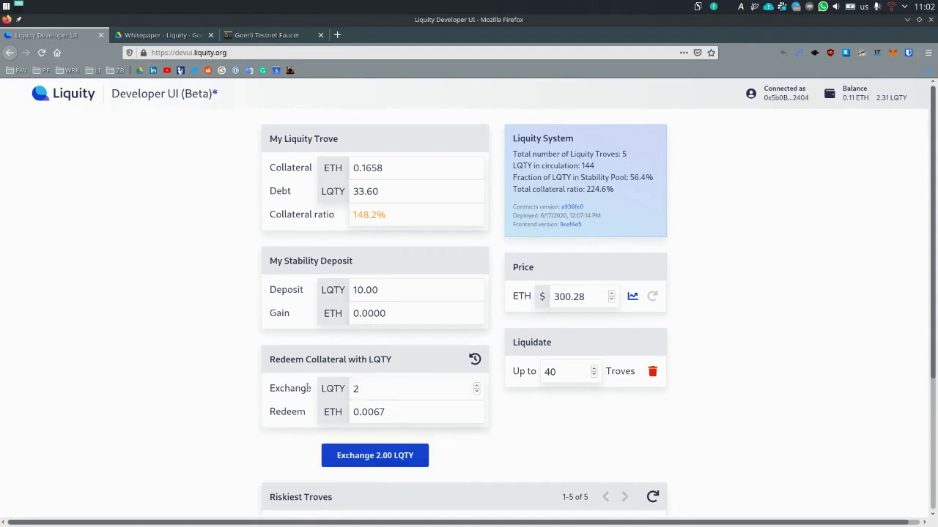
left_click(126, 370)
scroll(124, 369, "down", 5)
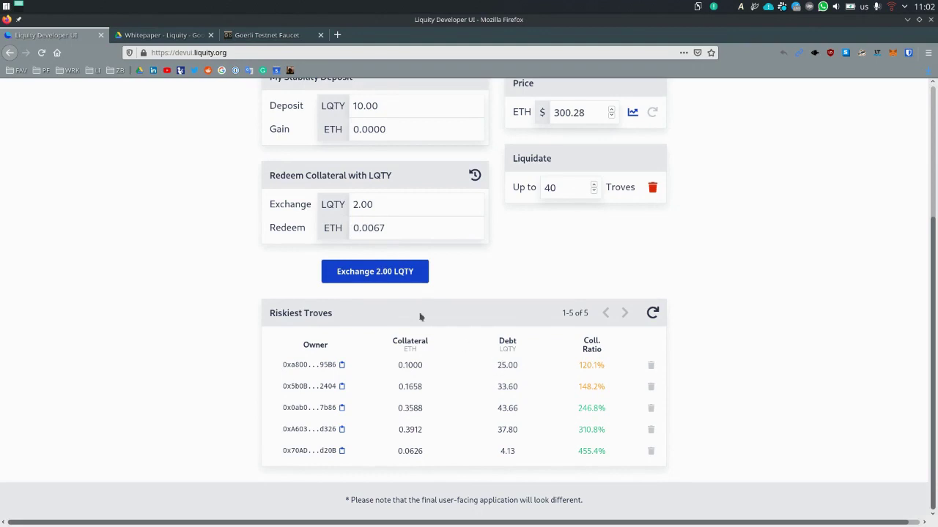
Step: Submit the 2.00 LQTY redemption
left_click(375, 271)
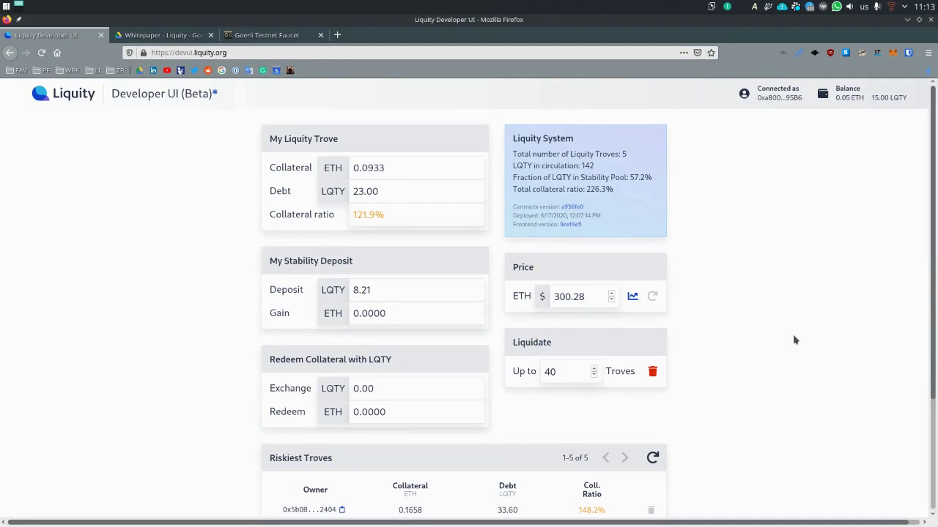
left_click(386, 168)
key("BackSpace")
key("BackSpace")
key("BackSpace")
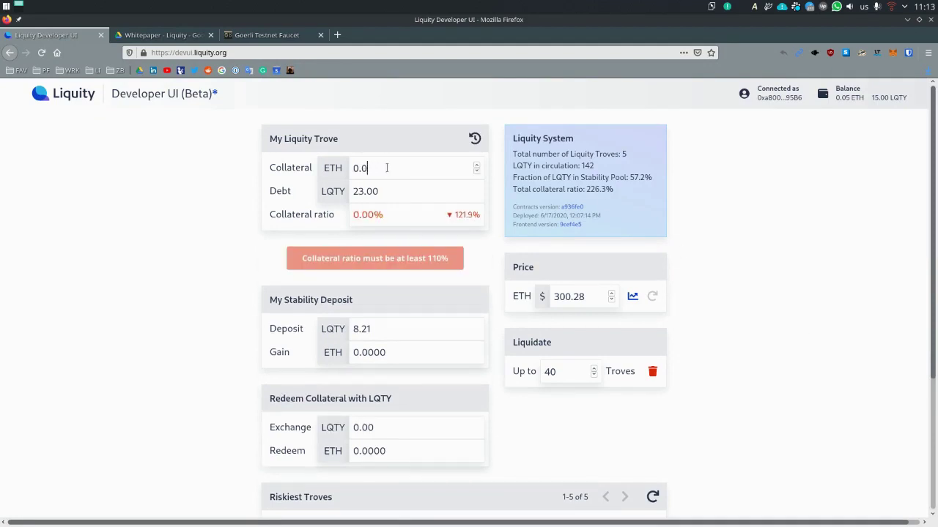
type("2")
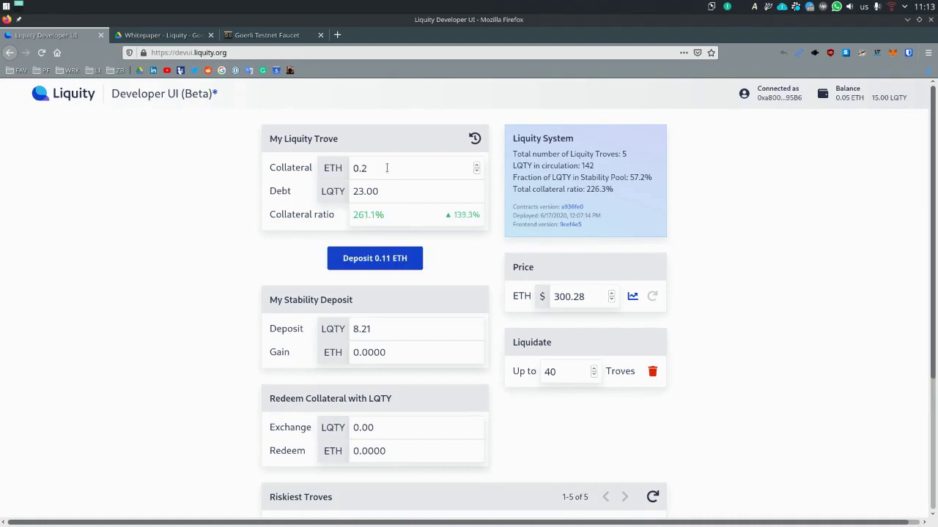
left_click(375, 191)
key("BackSpace")
key("BackSpace")
type("50")
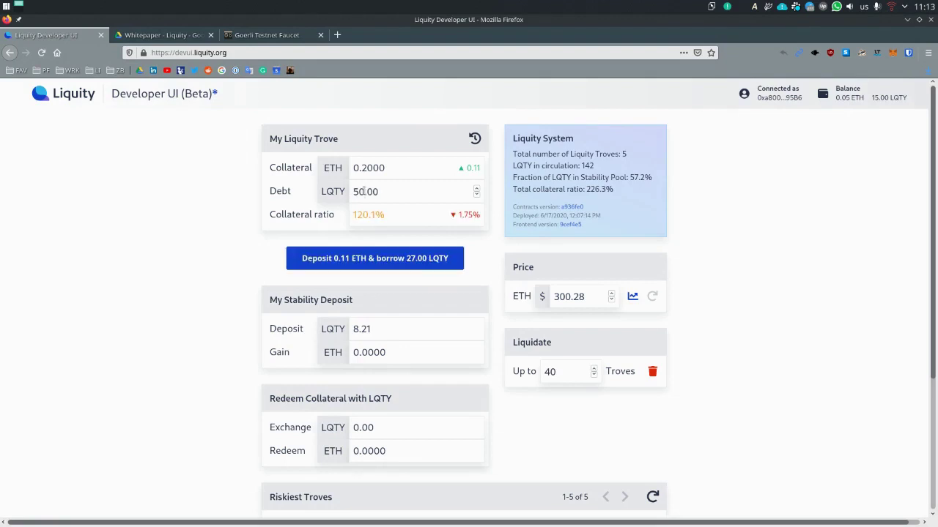
left_click_drag(364, 191, 350, 191)
key("Right")
key("BackSpace")
key("BackSpace")
type("110")
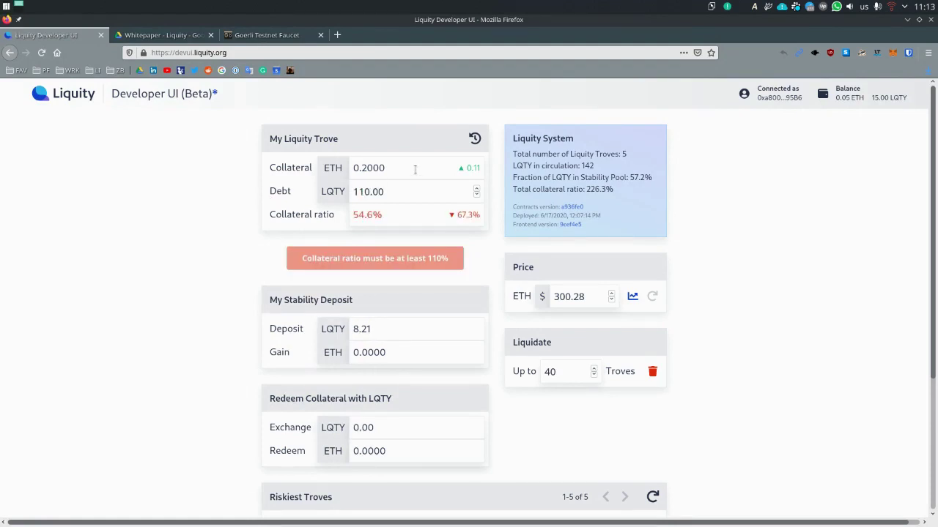
double_click(474, 139)
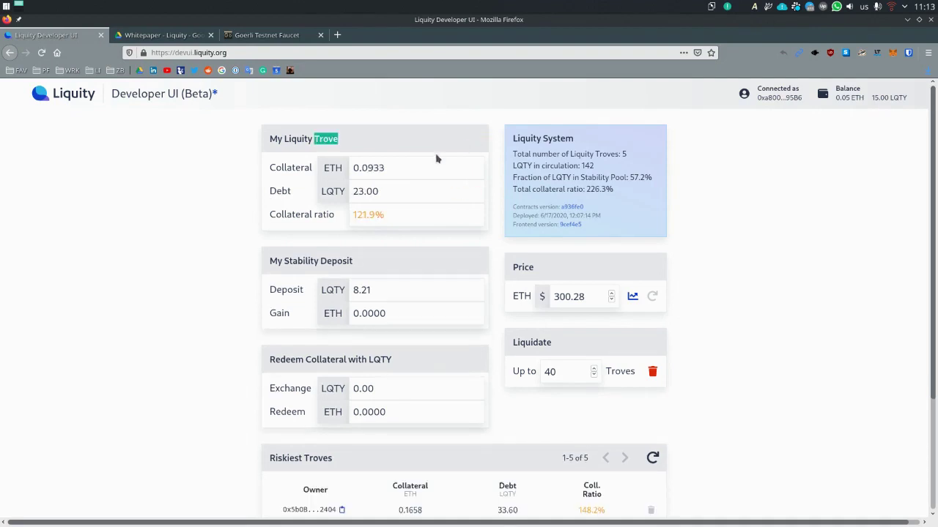
Step: Set the stability deposit to 0 and confirm withdrawing all 8.21 LQTY in MetaMask
left_click(283, 140)
left_click(398, 289)
key("BackSpace")
key("BackSpace")
key("BackSpace")
key("BackSpace")
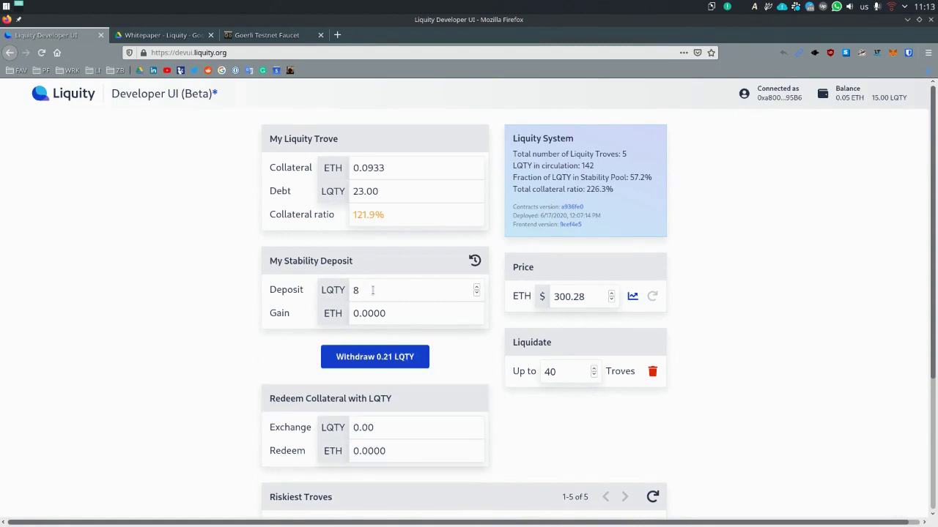
left_click(192, 264)
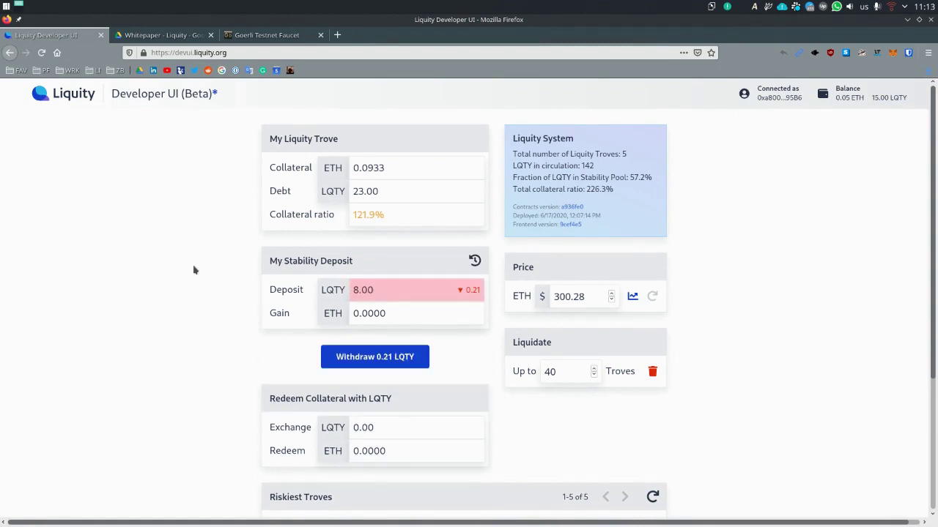
left_click(380, 292)
key("BackSpace")
key("BackSpace")
key("BackSpace")
key("BackSpace")
type("0")
left_click(153, 280)
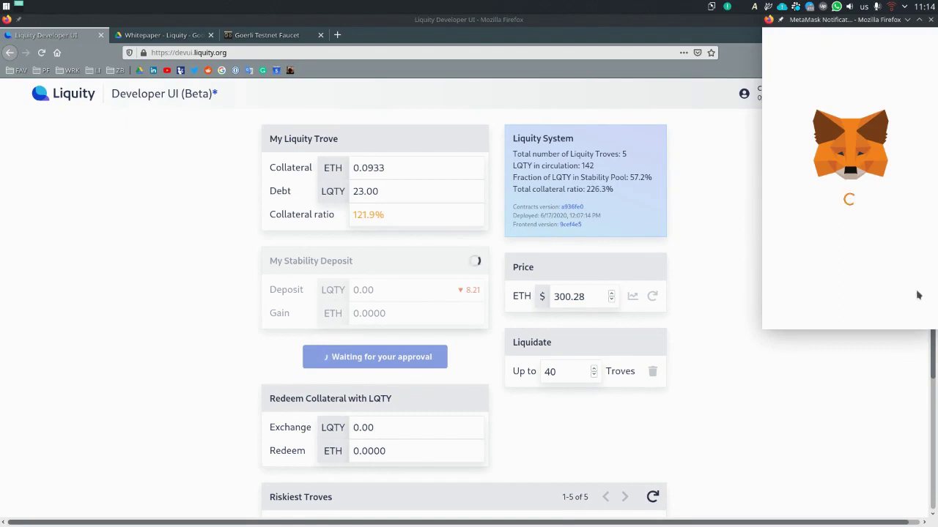
left_click(897, 312)
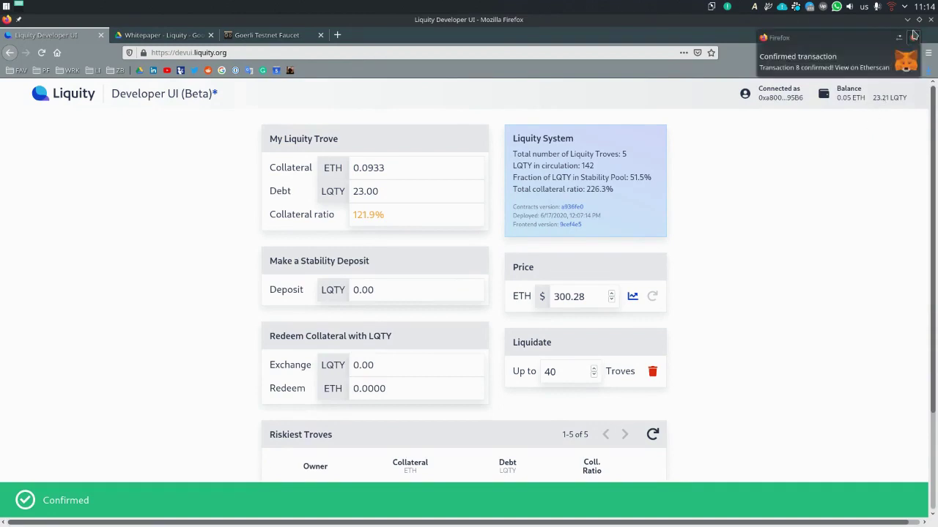
Step: Set the trove's debt and collateral to 0 and confirm Close Trove in MetaMask
left_click(912, 38)
left_click(381, 189)
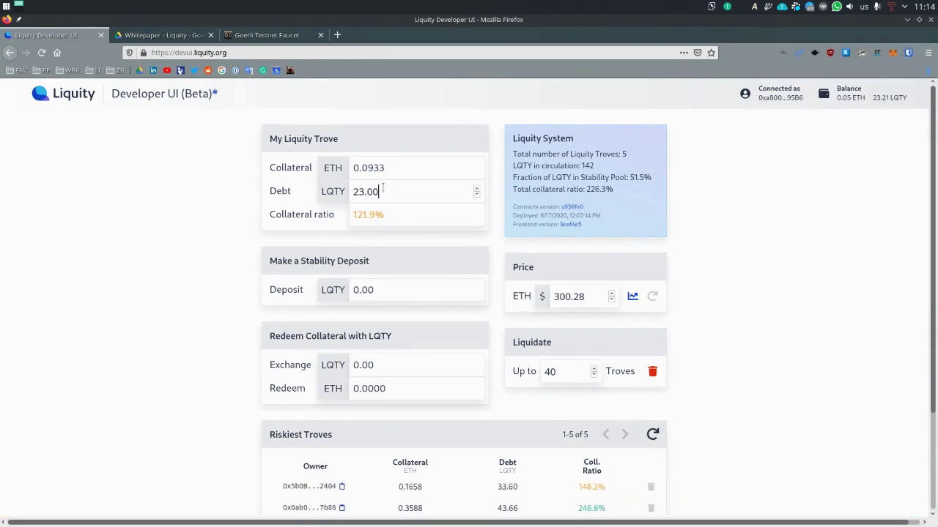
key("BackSpace")
key("BackSpace")
key("BackSpace")
type("0")
left_click(403, 168)
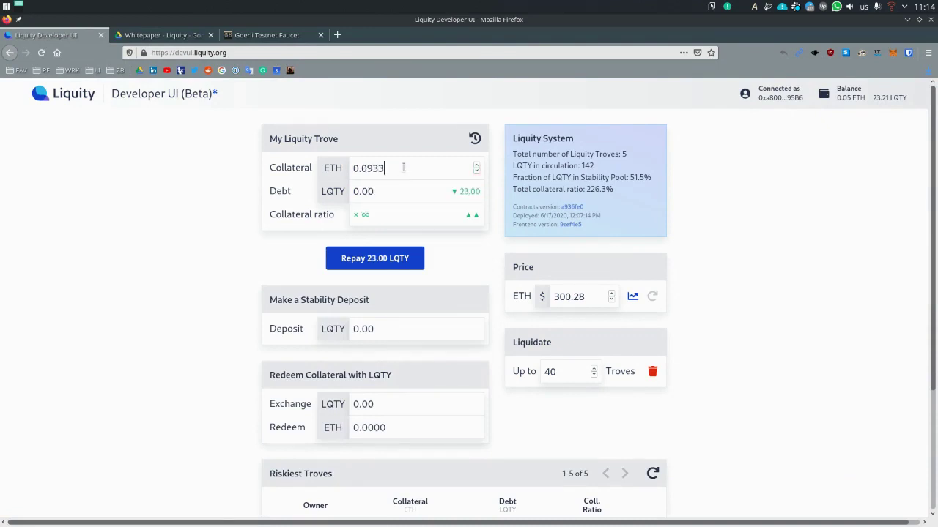
key("BackSpace")
key("BackSpace")
key("BackSpace")
key("BackSpace")
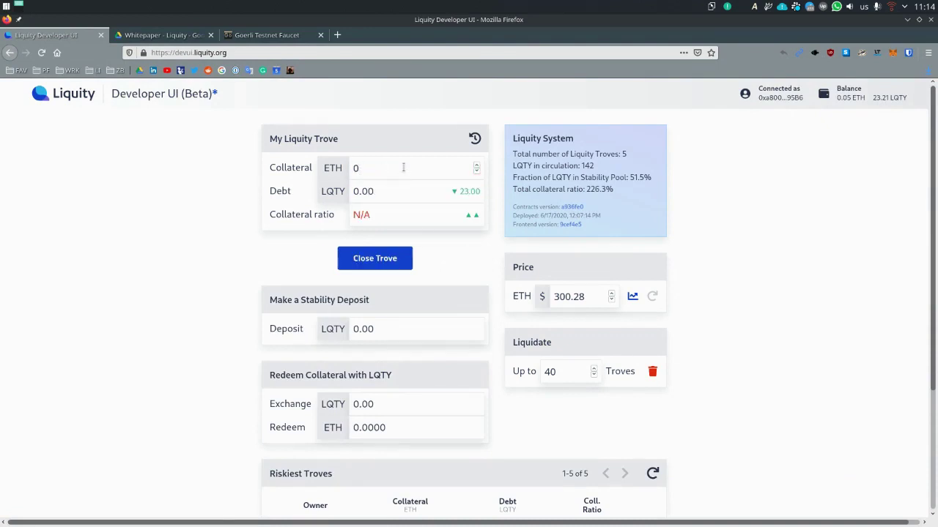
left_click(187, 230)
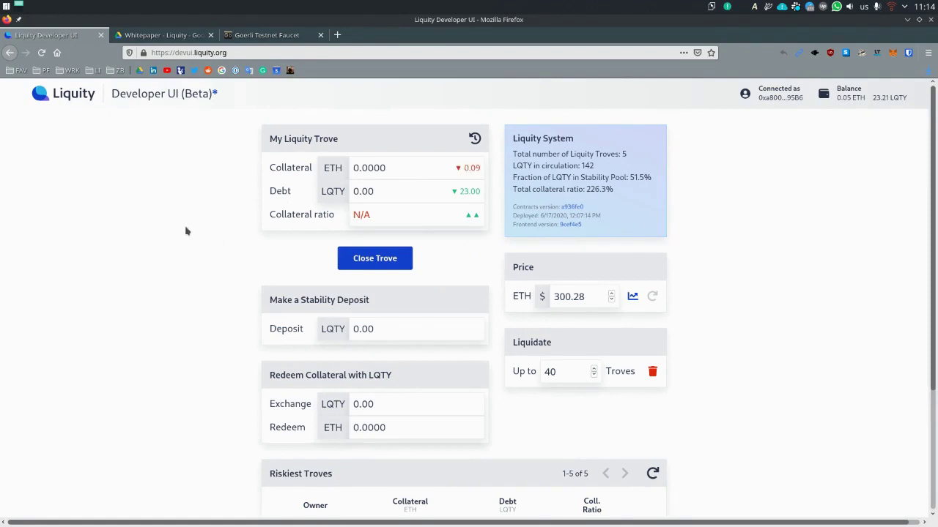
left_click(350, 260)
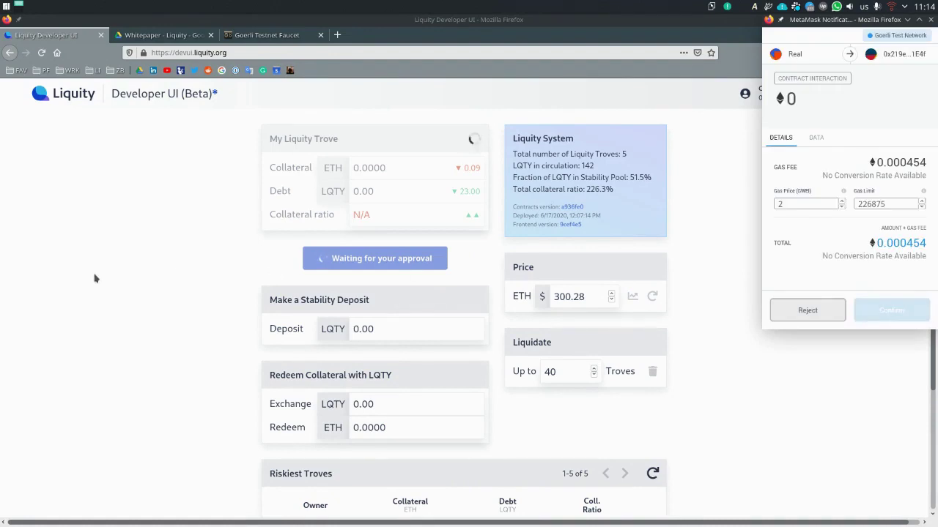
left_click(890, 310)
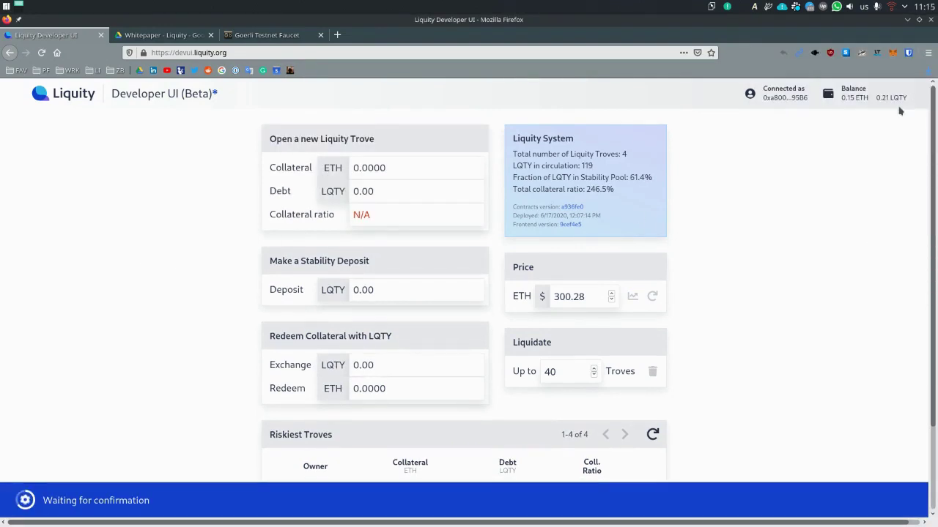